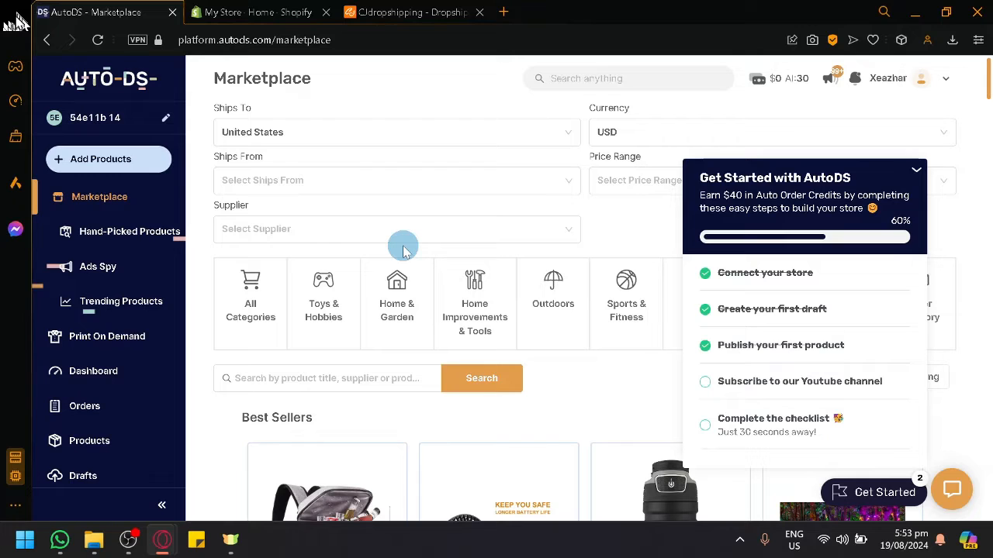
Step: Look over the AutoDS marketplace and its sections, the CJdropshipping home page and the Shopify store admin
{"action": "left_click", "coordinate": [353, 9]}
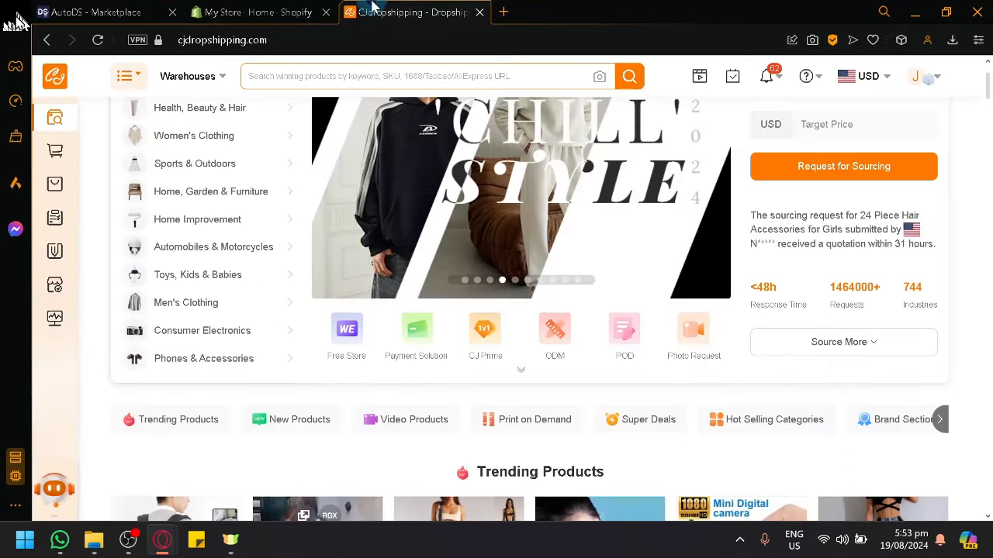
{"action": "left_click", "coordinate": [140, 8]}
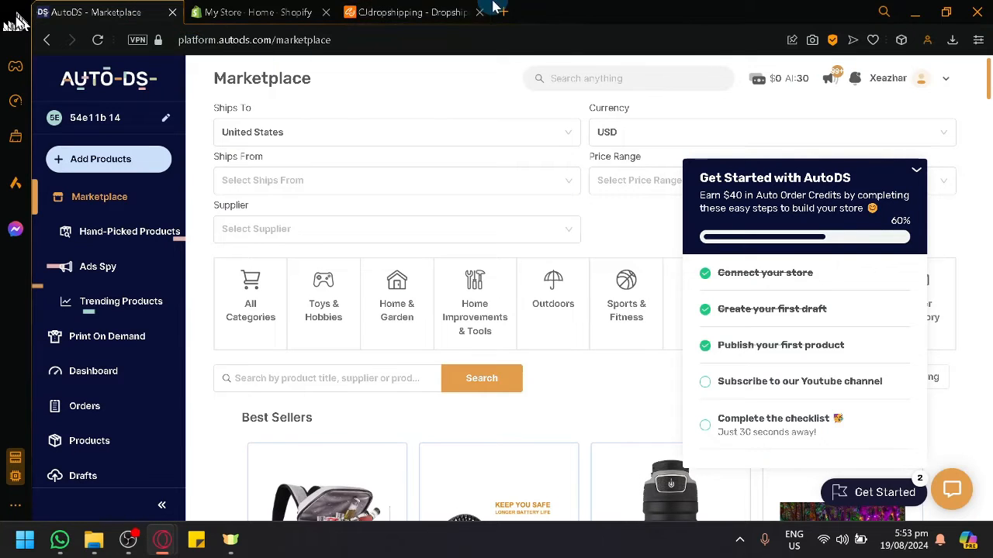
{"action": "left_click", "coordinate": [440, 9]}
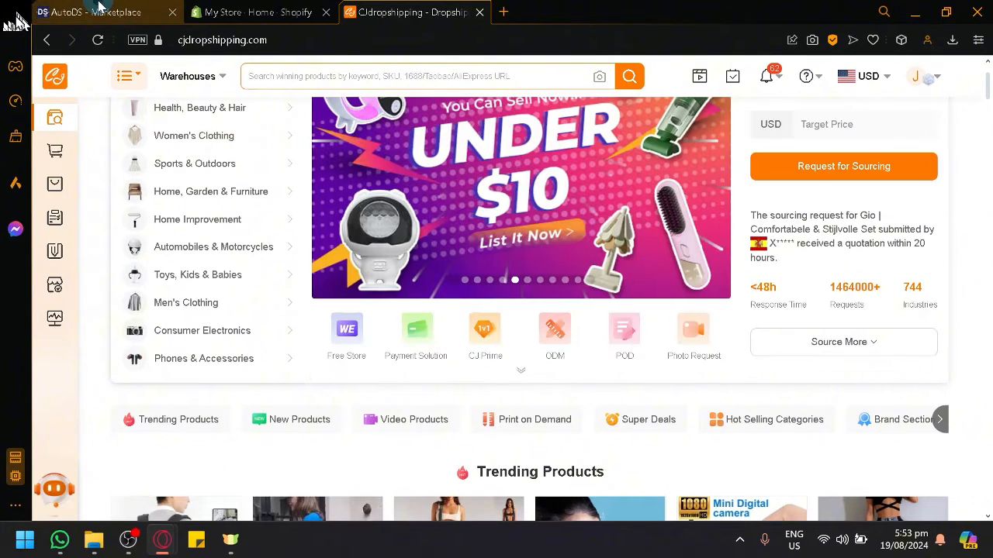
{"action": "left_click", "coordinate": [90, 12]}
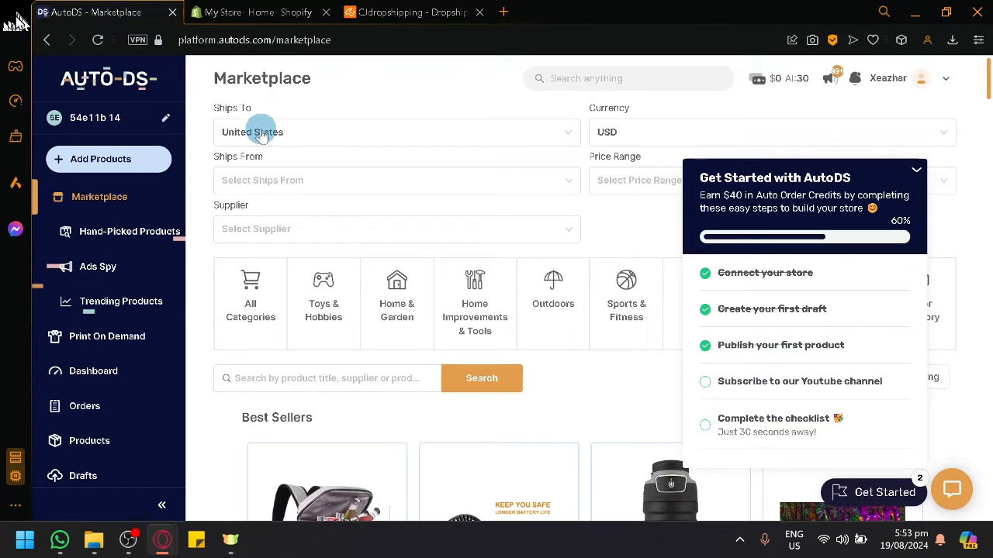
{"action": "scroll", "coordinate": [162, 290], "scroll_direction": "down", "scroll_amount": 2}
{"action": "scroll", "coordinate": [108, 300], "scroll_direction": "up", "scroll_amount": 2}
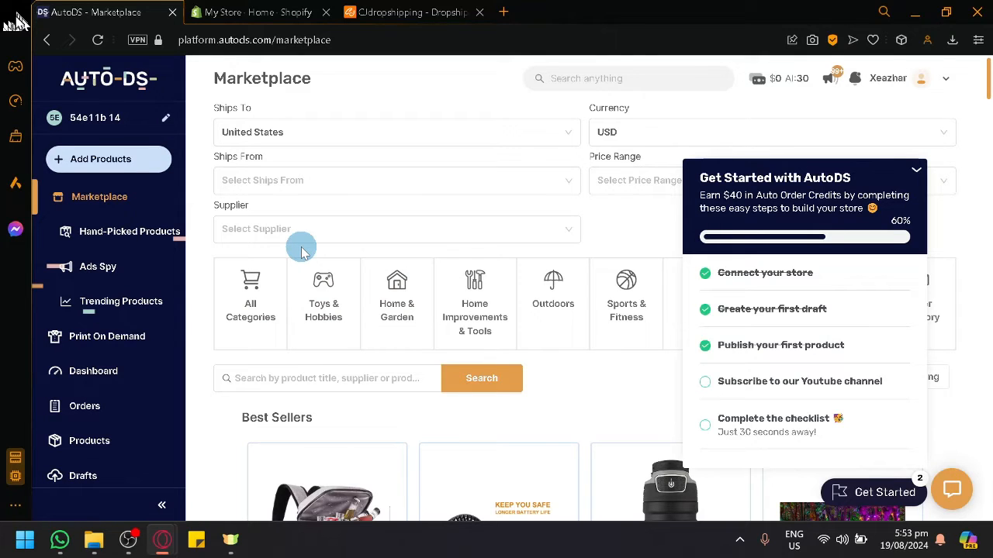
{"action": "left_click", "coordinate": [304, 9]}
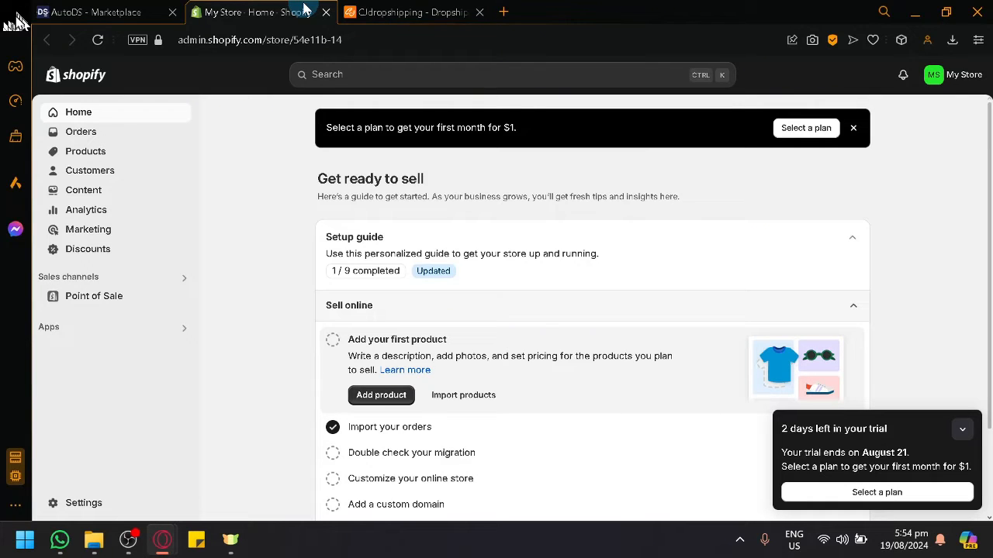
{"action": "left_click", "coordinate": [108, 11]}
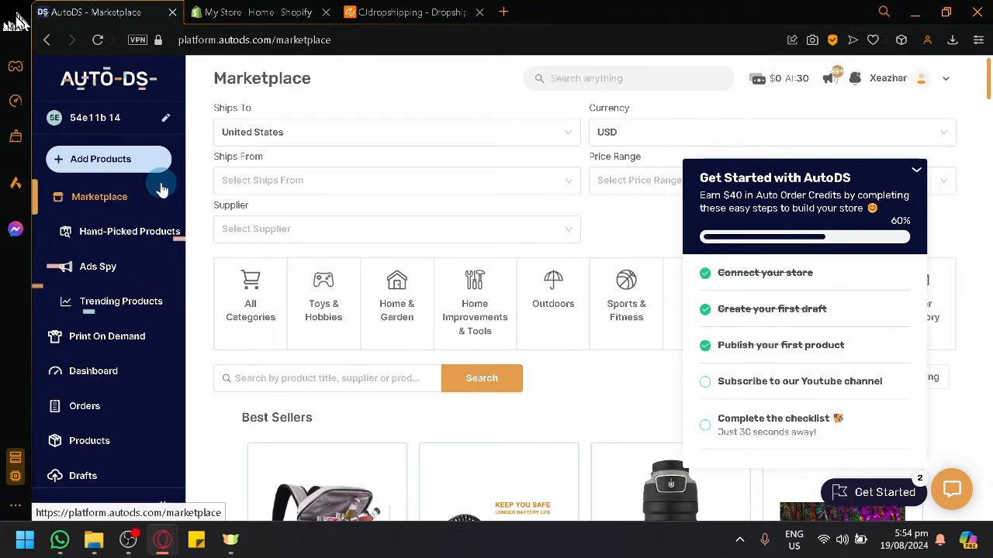
{"action": "scroll", "coordinate": [89, 332], "scroll_direction": "down", "scroll_amount": 3}
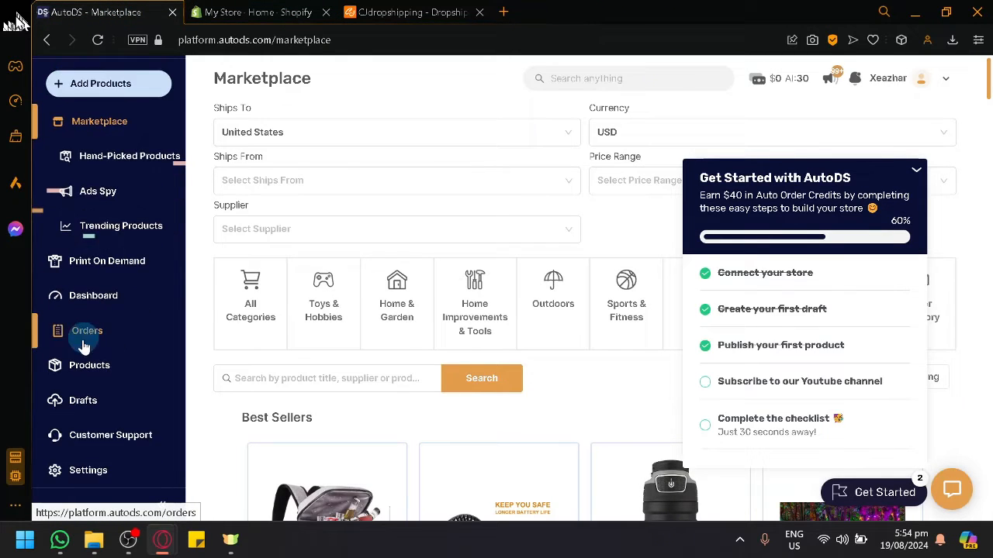
{"action": "scroll", "coordinate": [69, 379], "scroll_direction": "up", "scroll_amount": 3}
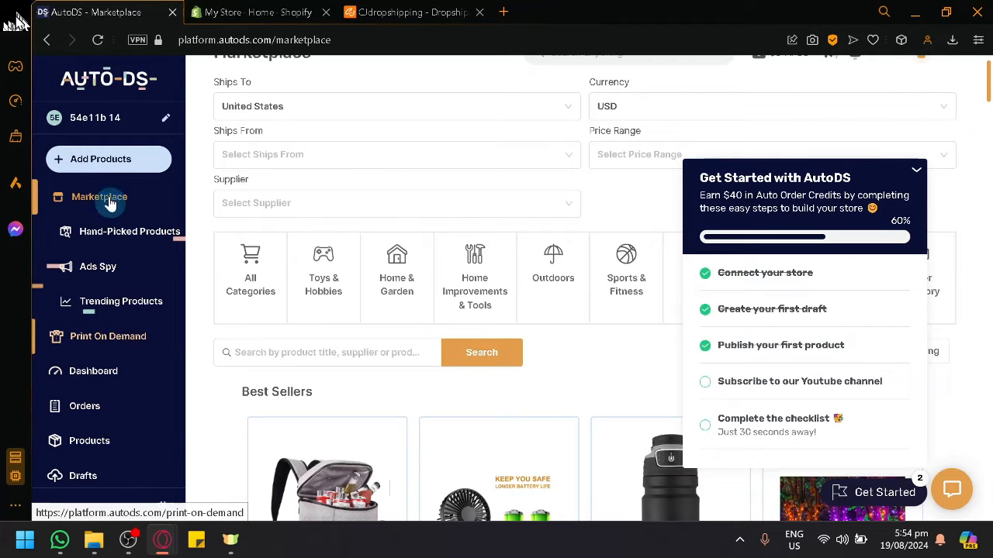
Step: Start adding a single product in AutoDS and set its supplier source to CJdropshipping
{"action": "left_click", "coordinate": [108, 159]}
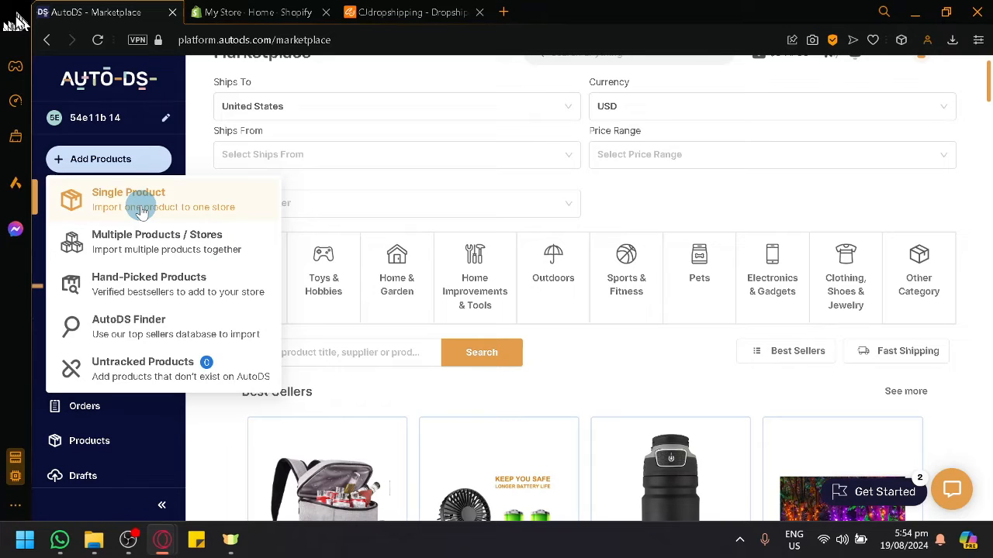
{"action": "left_click", "coordinate": [136, 208]}
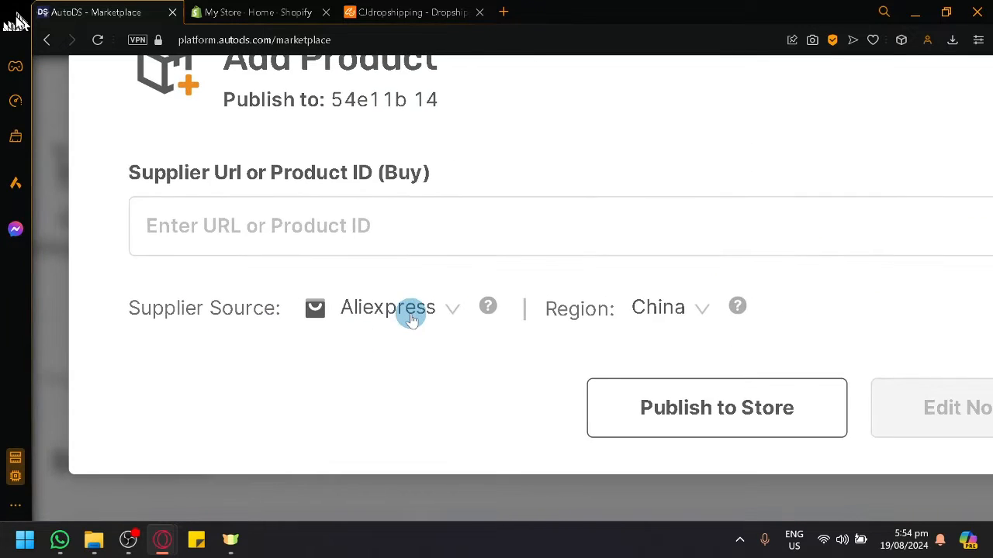
{"action": "left_click", "coordinate": [411, 312]}
{"action": "scroll", "coordinate": [419, 328], "scroll_direction": "down", "scroll_amount": 5}
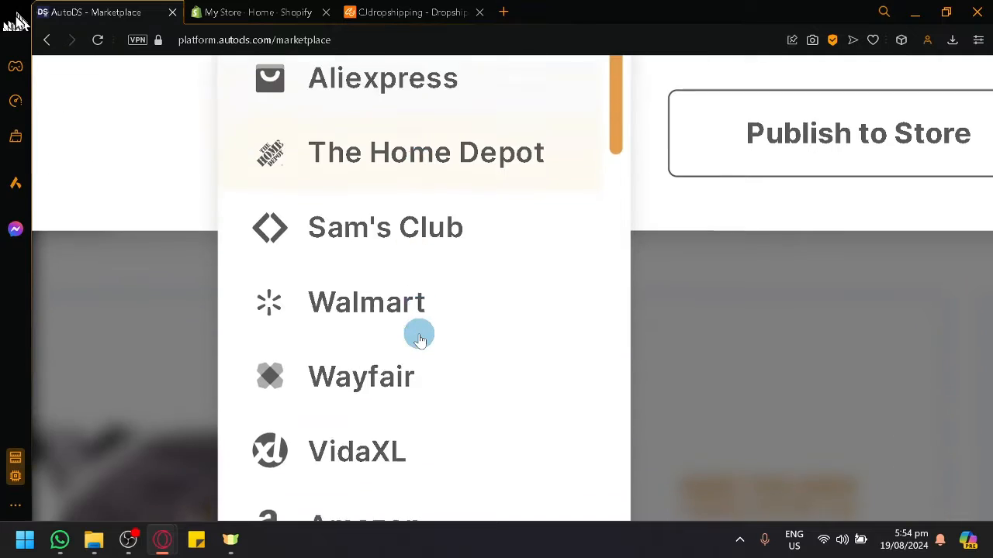
{"action": "scroll", "coordinate": [420, 340], "scroll_direction": "down", "scroll_amount": 5}
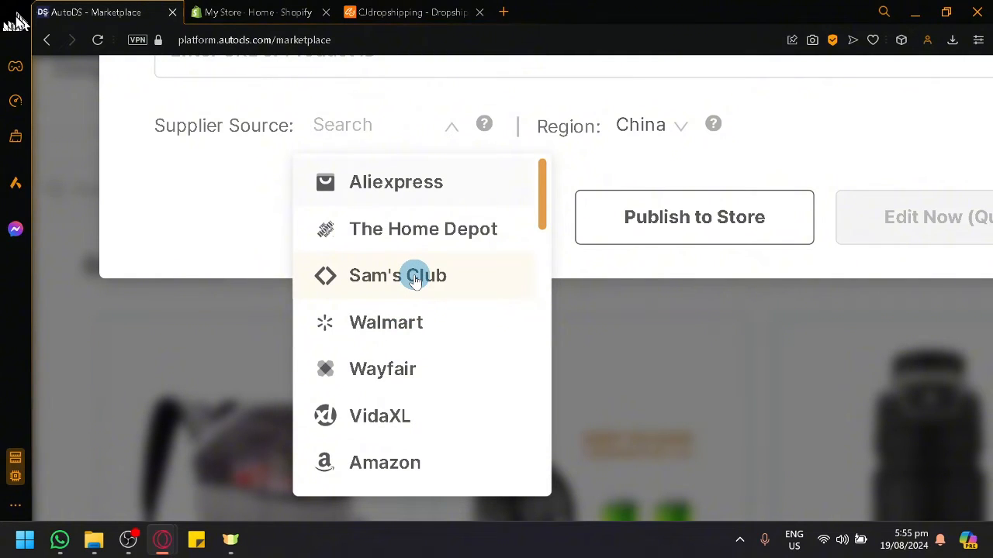
{"action": "scroll", "coordinate": [415, 281], "scroll_direction": "up", "scroll_amount": 2}
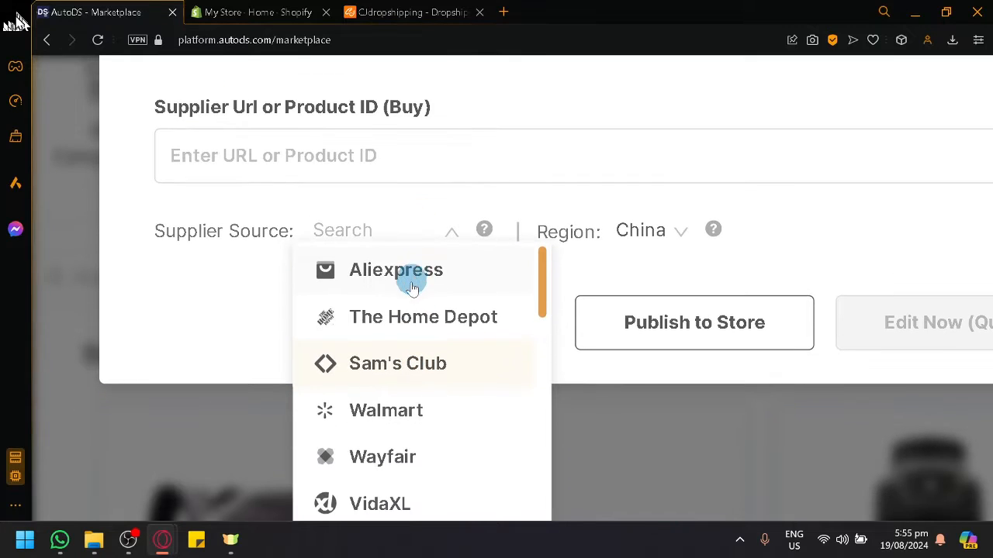
{"action": "scroll", "coordinate": [407, 326], "scroll_direction": "down", "scroll_amount": 2}
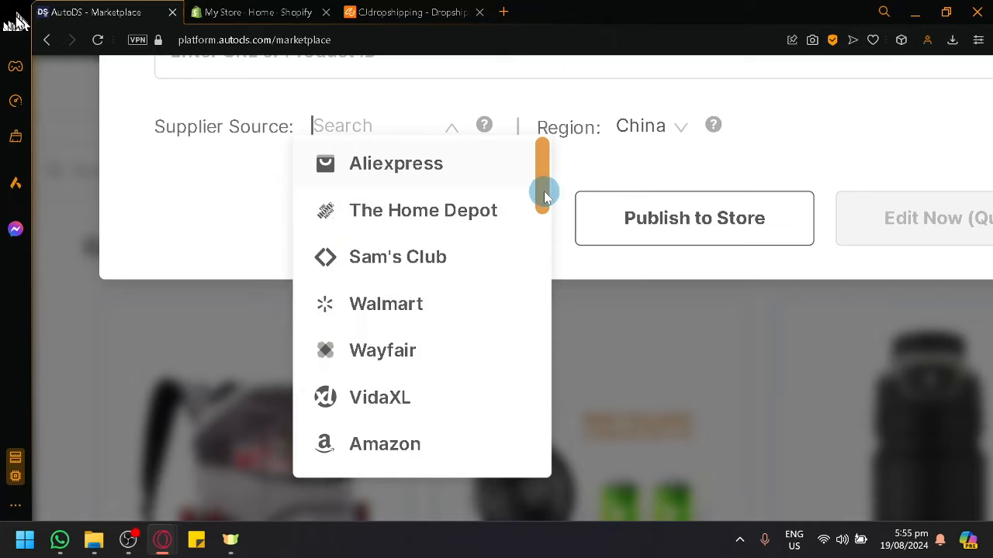
{"action": "left_click_drag", "start_coordinate": [543, 196], "coordinate": [548, 259]}
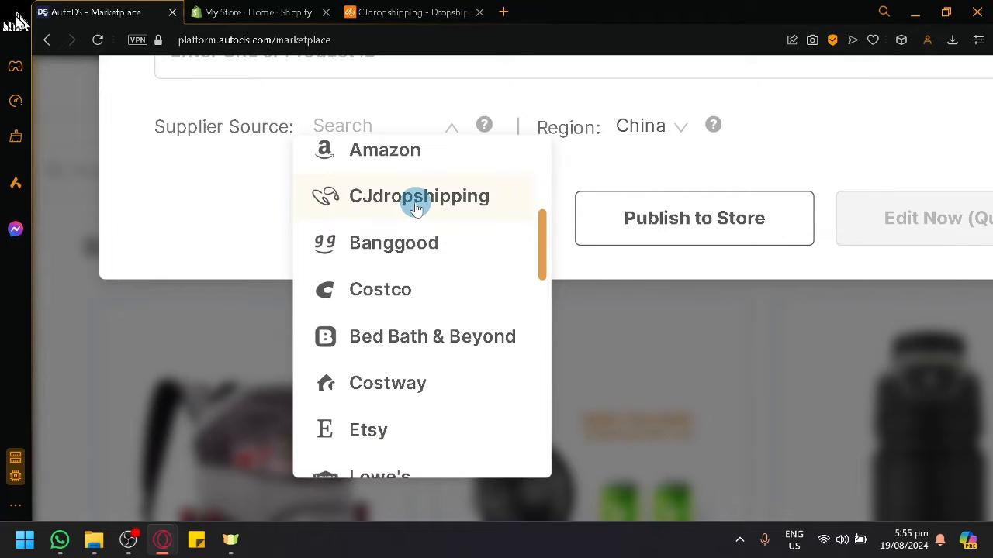
{"action": "left_click", "coordinate": [391, 203]}
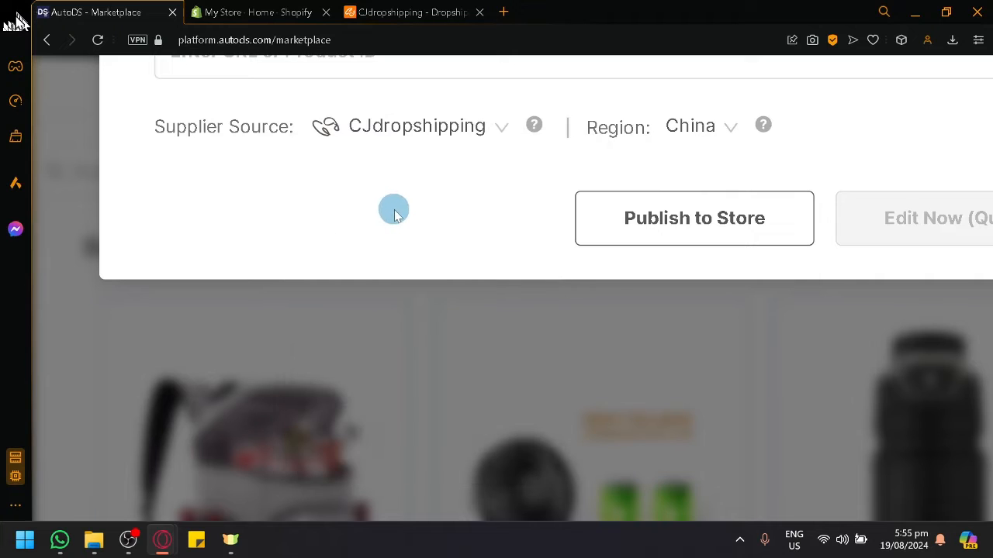
{"action": "scroll", "coordinate": [383, 242], "scroll_direction": "down", "scroll_amount": 5}
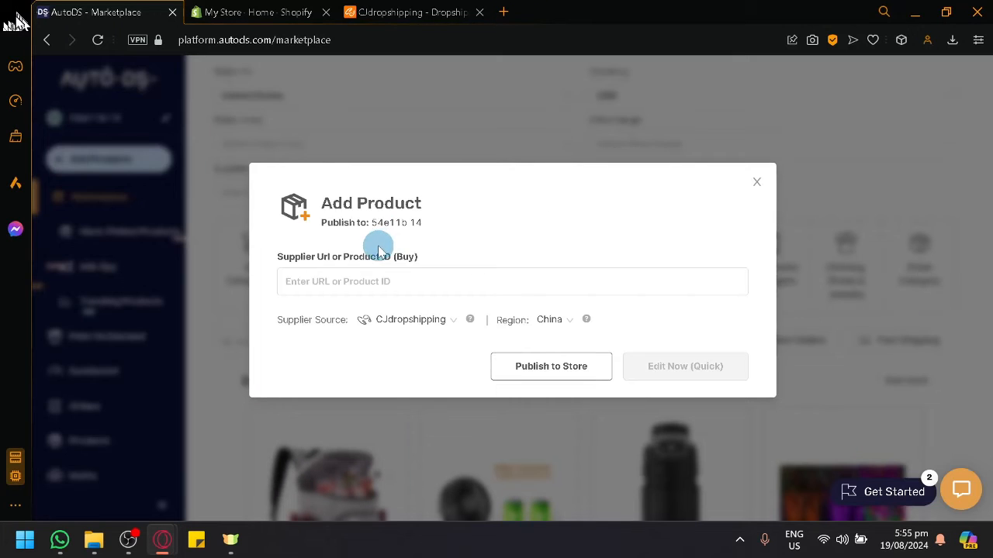
Step: Switch to CJdropshipping and open the Cartoon Cotton Slippers product page from the trending products
{"action": "left_click", "coordinate": [408, 9]}
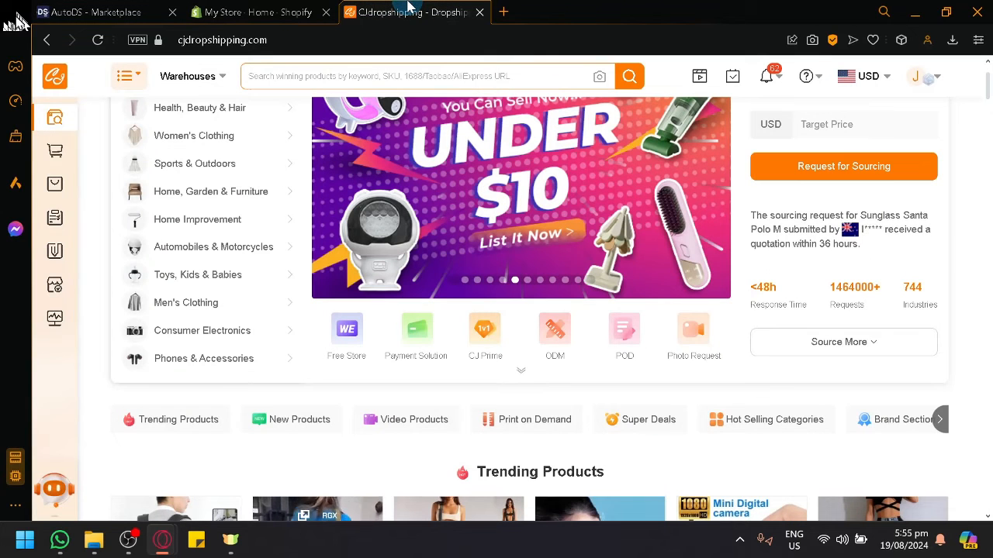
{"action": "scroll", "coordinate": [439, 318], "scroll_direction": "down", "scroll_amount": 5}
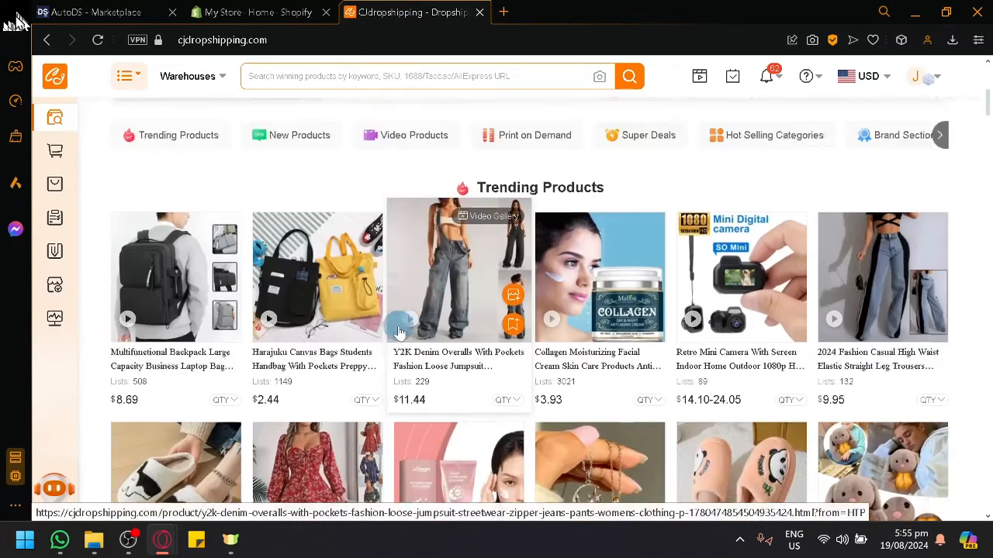
{"action": "scroll", "coordinate": [380, 333], "scroll_direction": "down", "scroll_amount": 3}
{"action": "scroll", "coordinate": [387, 338], "scroll_direction": "down", "scroll_amount": 2}
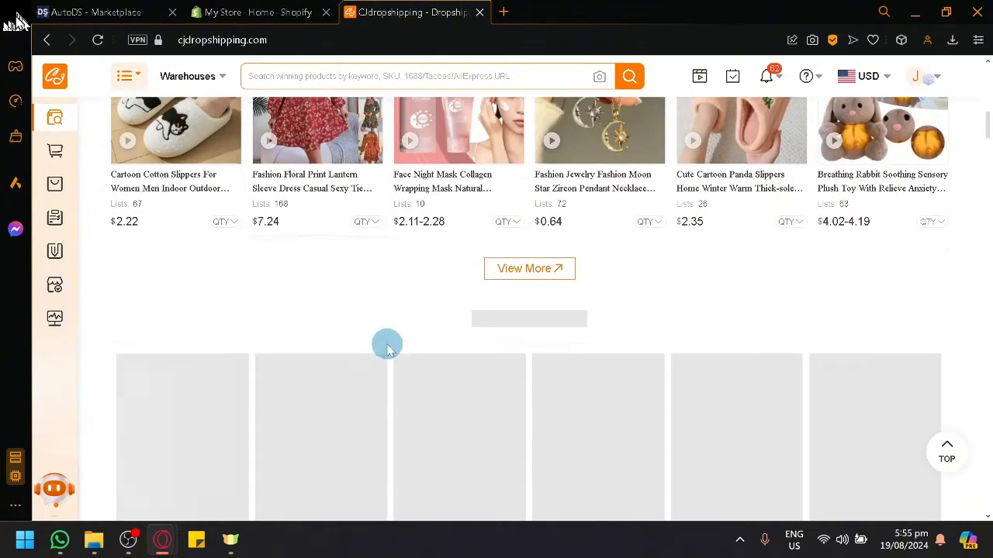
{"action": "scroll", "coordinate": [412, 345], "scroll_direction": "up", "scroll_amount": 1}
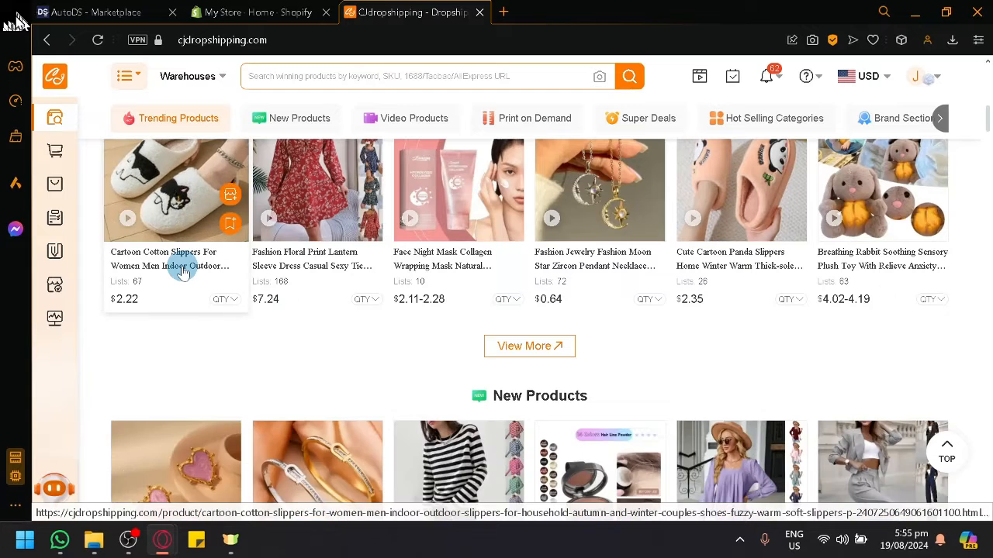
{"action": "left_click", "coordinate": [182, 271]}
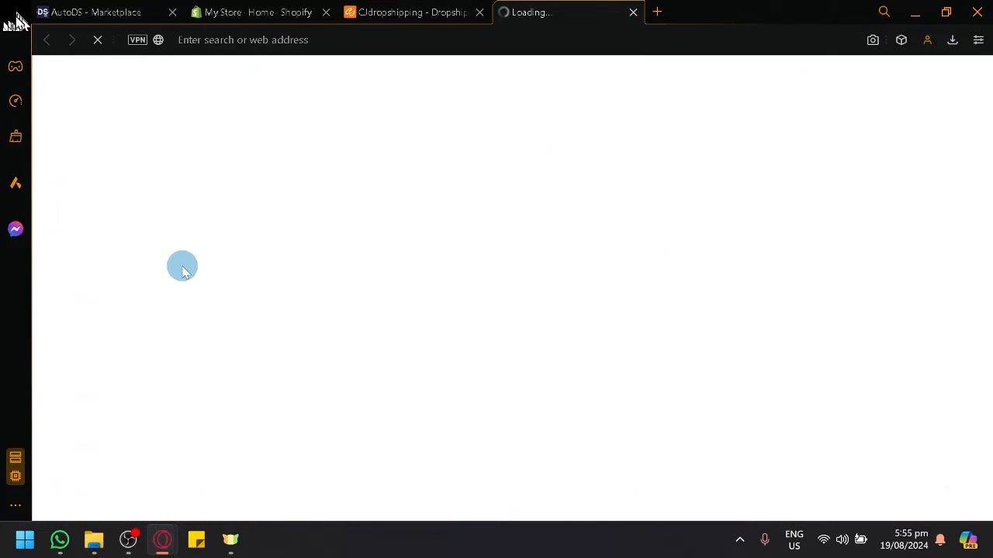
{"action": "left_click", "coordinate": [432, 9]}
{"action": "left_click", "coordinate": [543, 11]}
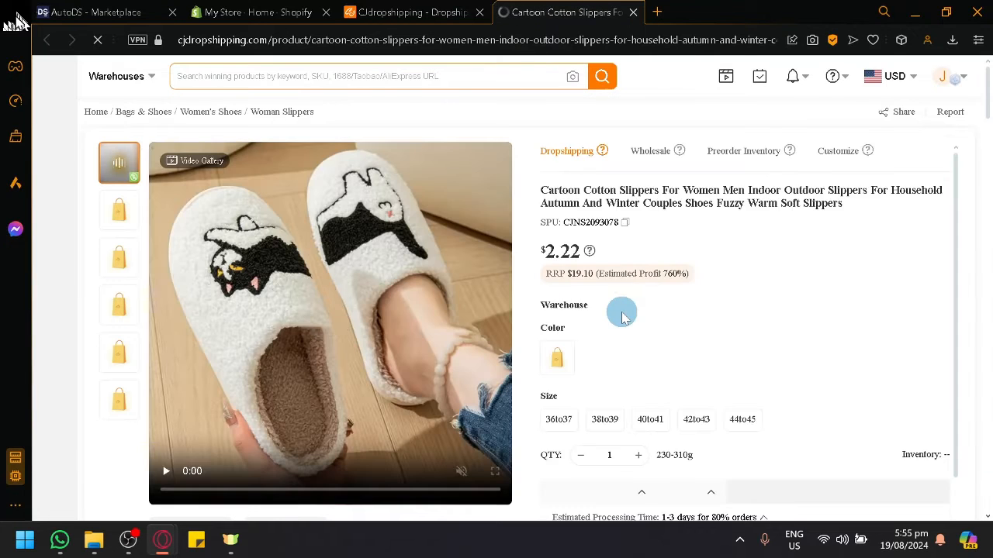
{"action": "scroll", "coordinate": [559, 276], "scroll_direction": "down", "scroll_amount": 1}
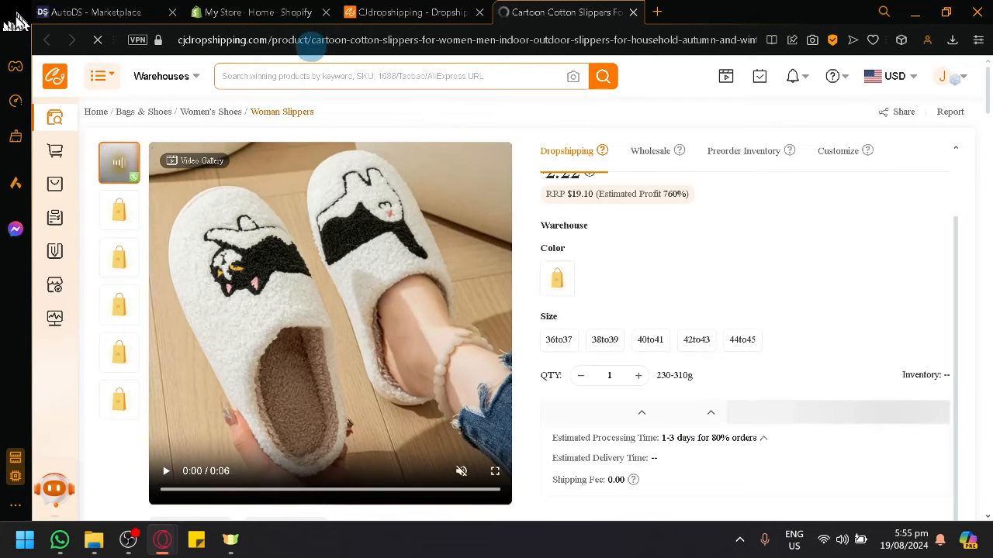
Step: Copy the slippers page's URL into the supplier URL of the AutoDS Add Product form and submit it for quick editing
{"action": "left_click", "coordinate": [314, 41]}
{"action": "left_click", "coordinate": [129, 9]}
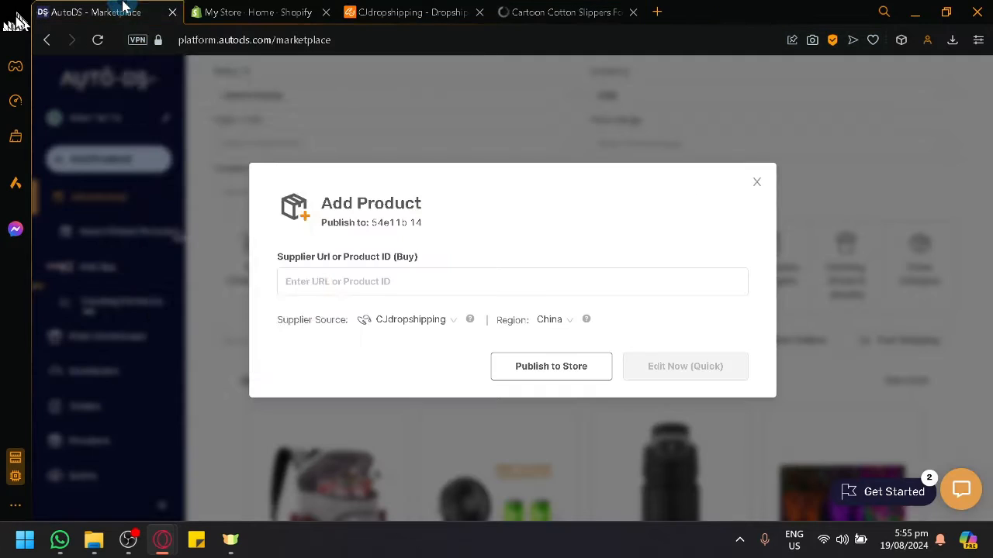
{"action": "right_click", "coordinate": [125, 10]}
{"action": "left_click", "coordinate": [394, 280]}
{"action": "key", "text": "ctrl+v"}
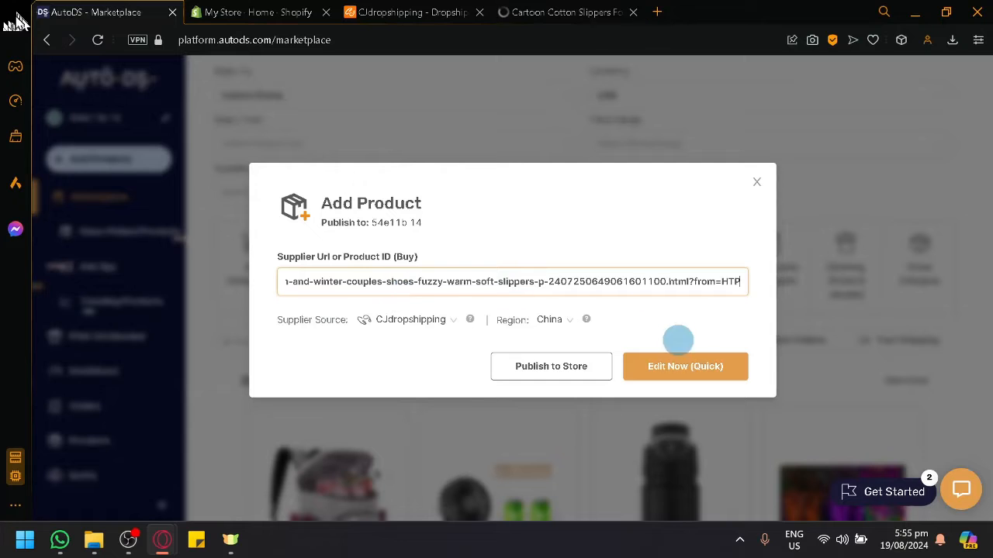
{"action": "left_click", "coordinate": [695, 380]}
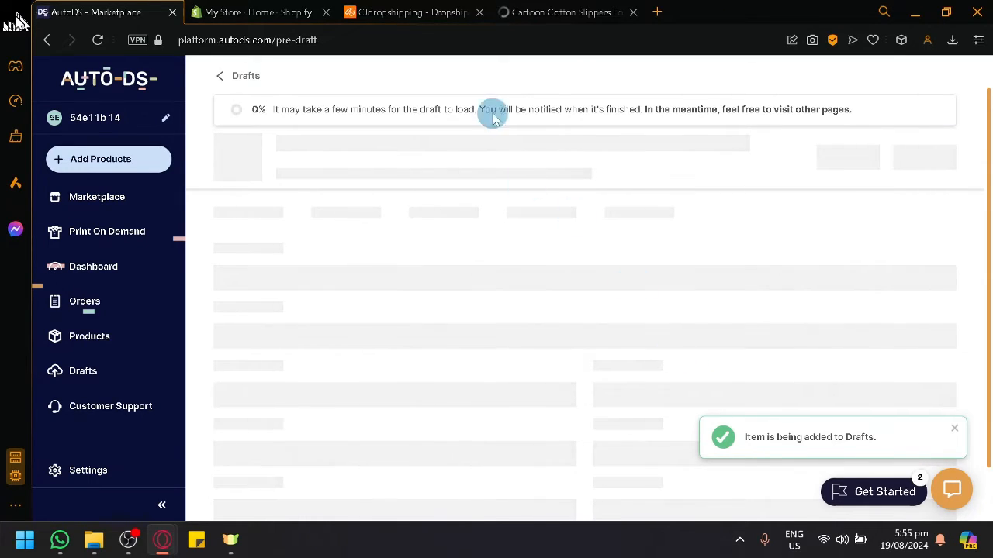
Step: Examine the slippers' photos, sizes, shipping details and description on CJdropshipping, and return to the loading AutoDS draft
{"action": "left_click", "coordinate": [551, 9]}
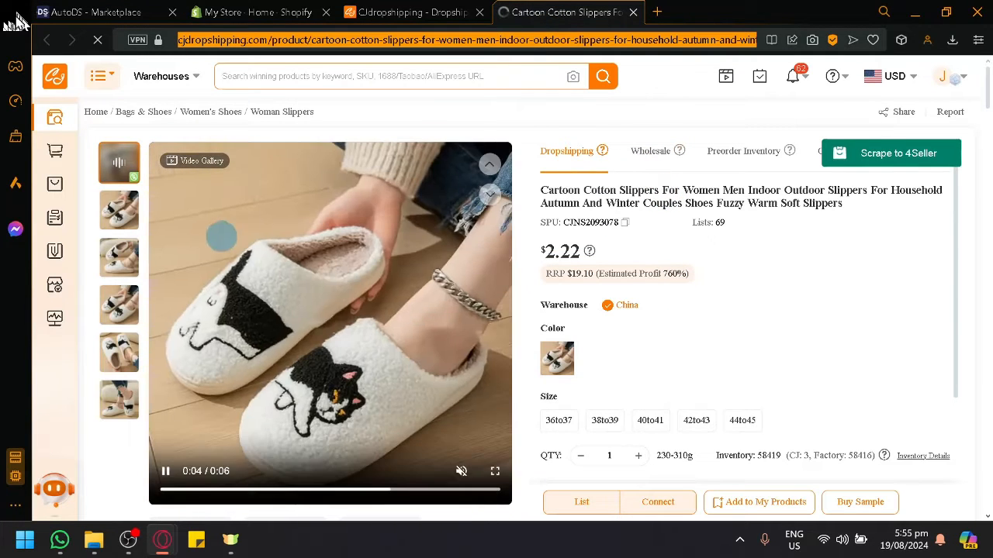
{"action": "left_click", "coordinate": [120, 247]}
{"action": "left_click", "coordinate": [119, 304]}
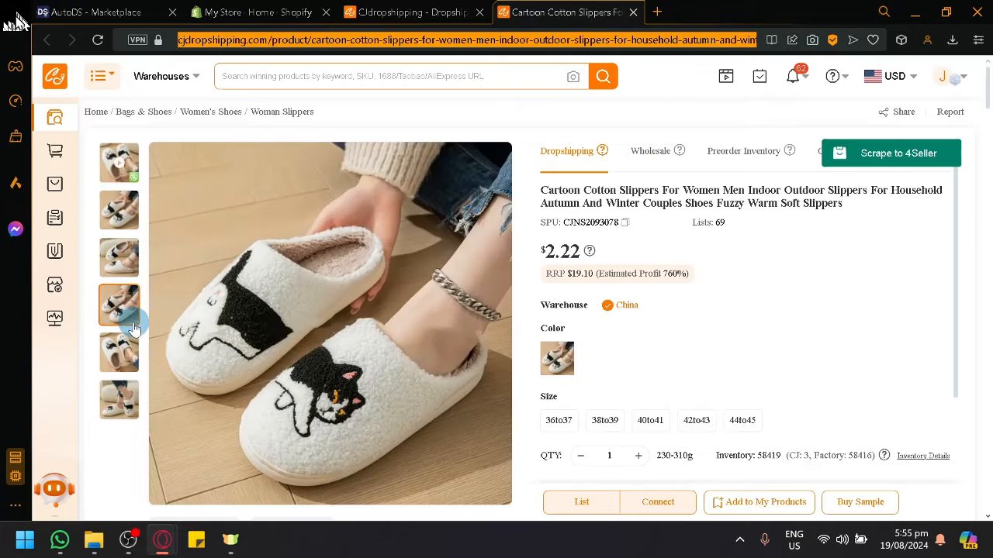
{"action": "scroll", "coordinate": [660, 380], "scroll_direction": "down", "scroll_amount": 3}
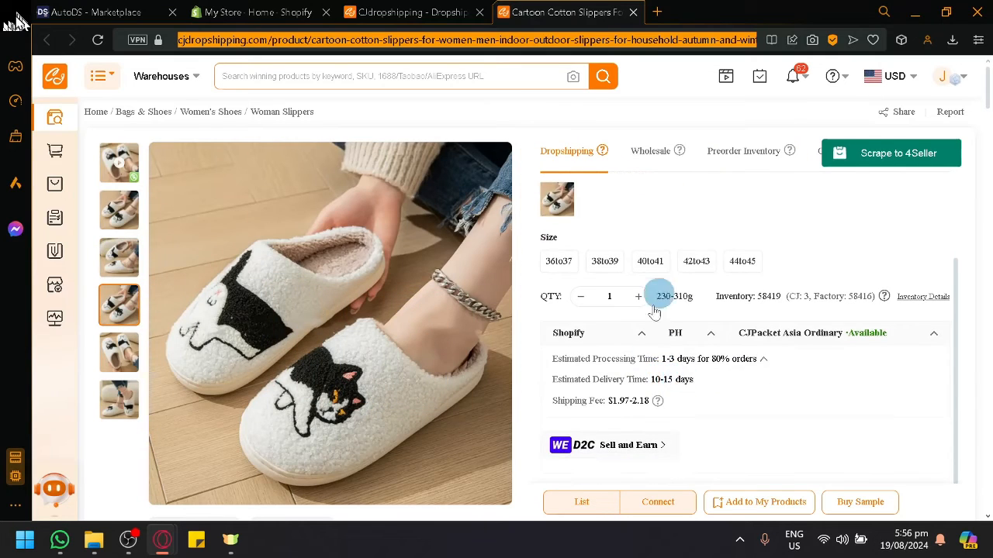
{"action": "scroll", "coordinate": [598, 377], "scroll_direction": "down", "scroll_amount": 8}
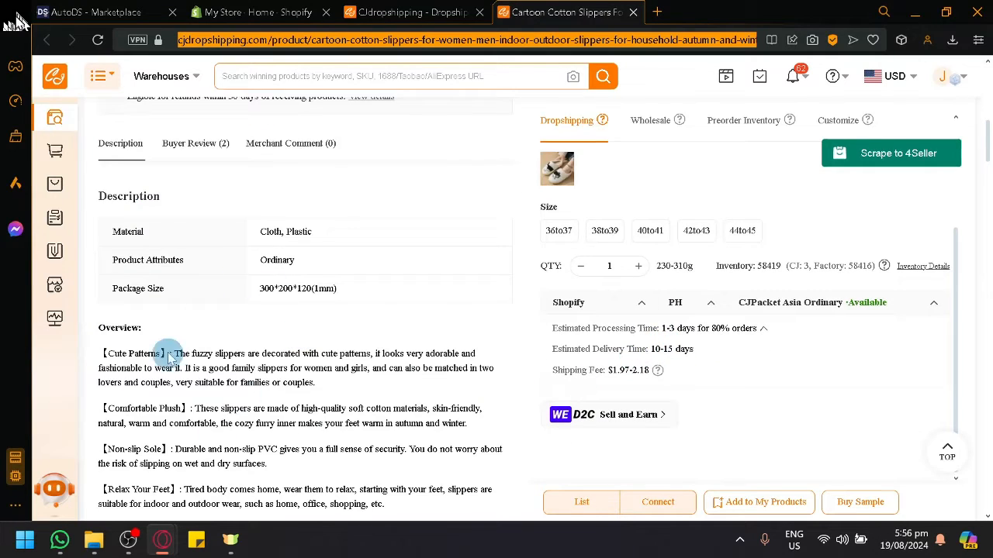
{"action": "scroll", "coordinate": [166, 349], "scroll_direction": "down", "scroll_amount": 3}
{"action": "scroll", "coordinate": [287, 333], "scroll_direction": "up", "scroll_amount": 8}
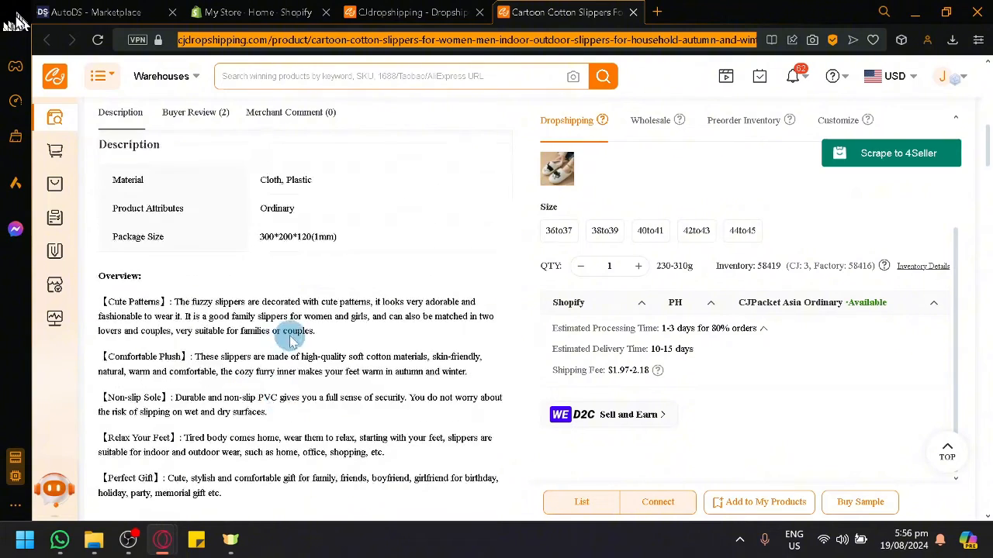
{"action": "scroll", "coordinate": [396, 385], "scroll_direction": "up", "scroll_amount": 5}
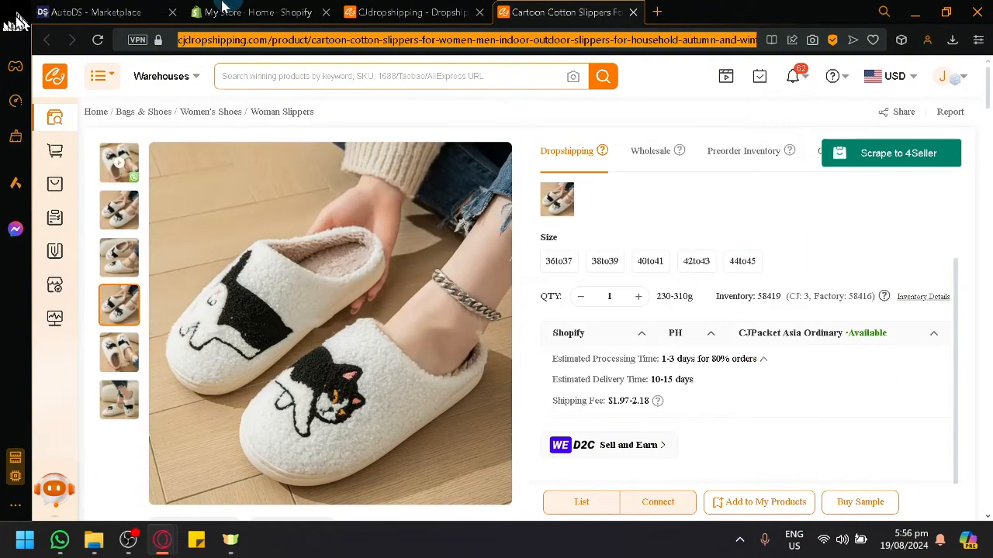
{"action": "left_click", "coordinate": [135, 11]}
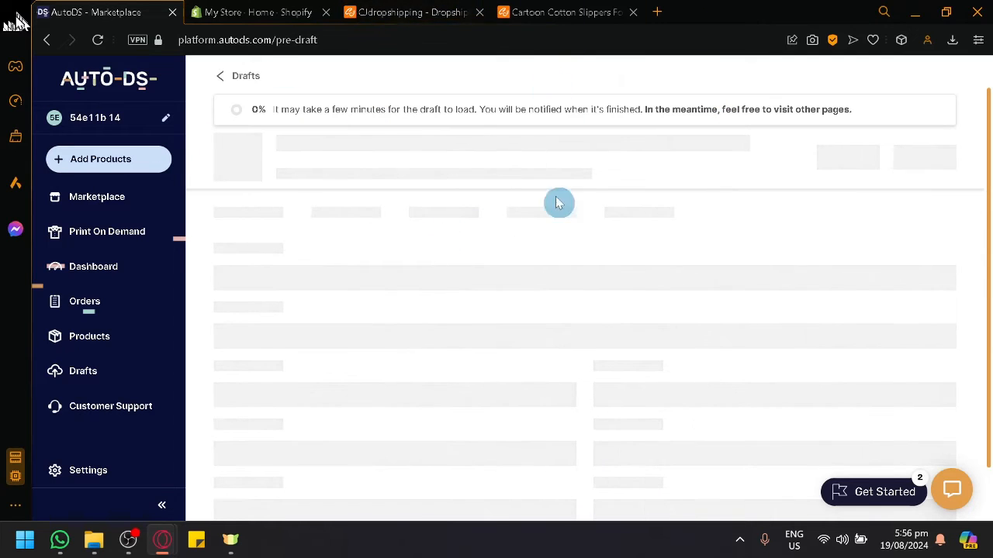
Step: Switch to CJdropshipping and open the Fashion Straight Wide-leg Jeans product page from the New Products section
{"action": "left_click", "coordinate": [418, 11]}
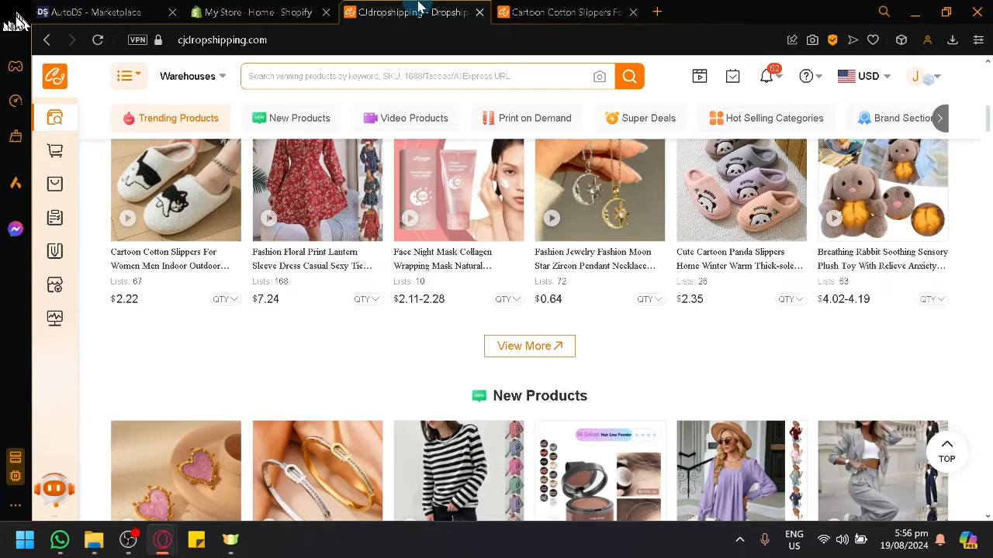
{"action": "scroll", "coordinate": [465, 349], "scroll_direction": "down", "scroll_amount": 4}
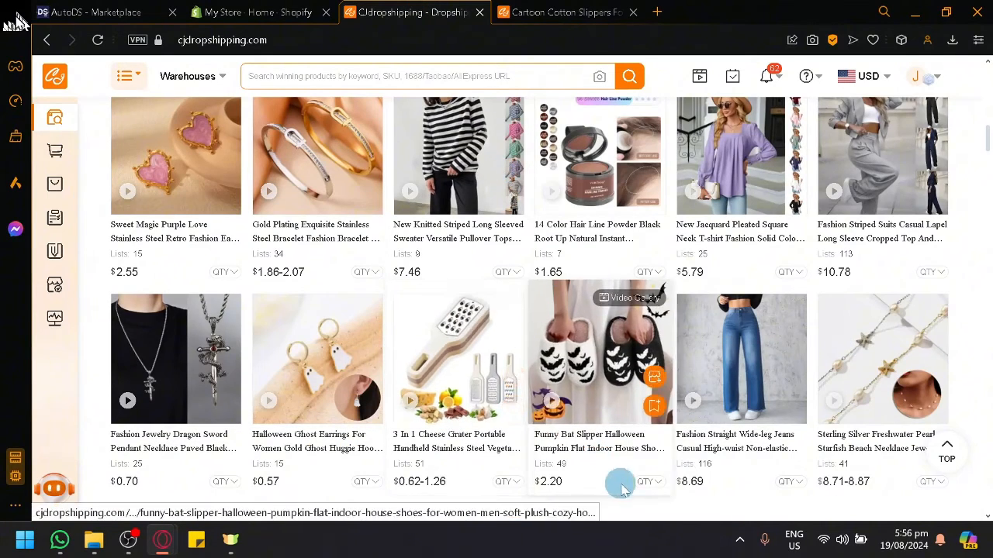
{"action": "left_click", "coordinate": [764, 448]}
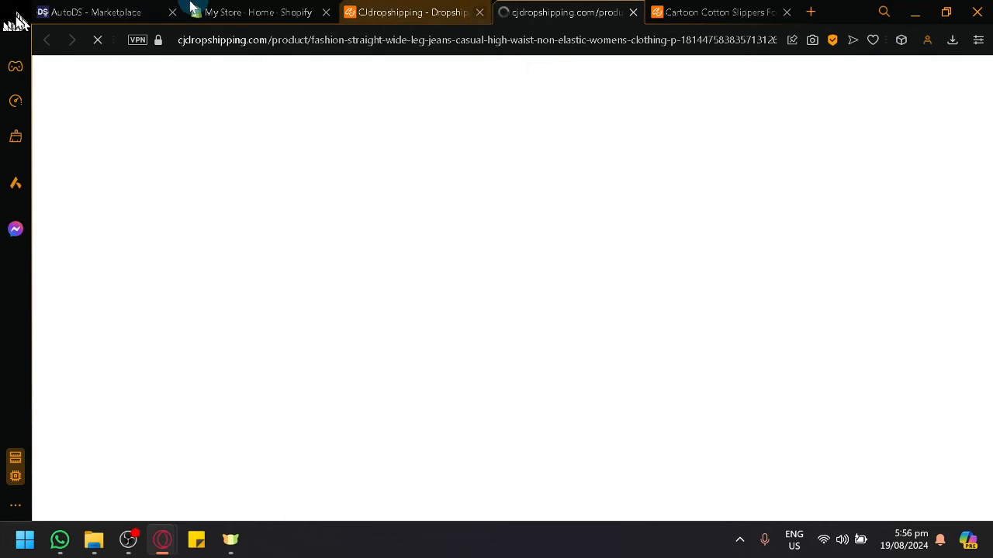
Step: Start adding a single product in AutoDS with CJdropshipping as supplier source, keeping China as the region
{"action": "left_click", "coordinate": [147, 11]}
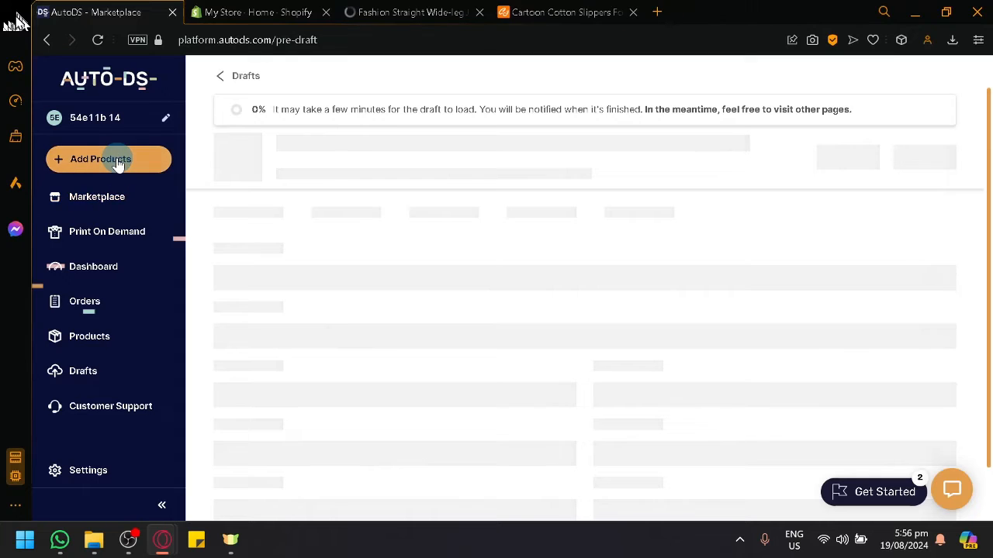
{"action": "left_click", "coordinate": [118, 162]}
{"action": "left_click", "coordinate": [169, 197]}
{"action": "left_click", "coordinate": [574, 318]}
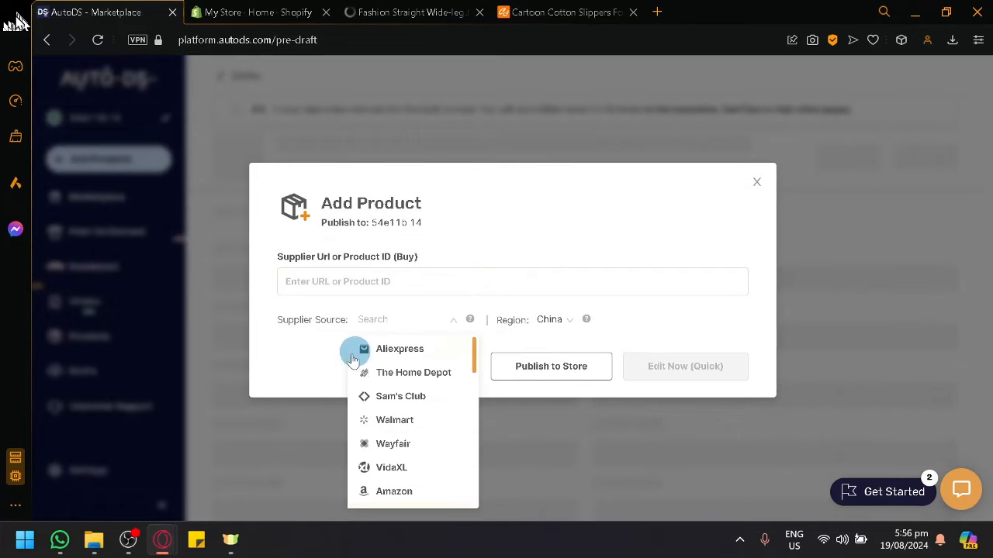
{"action": "left_click", "coordinate": [313, 365]}
{"action": "left_click", "coordinate": [550, 321]}
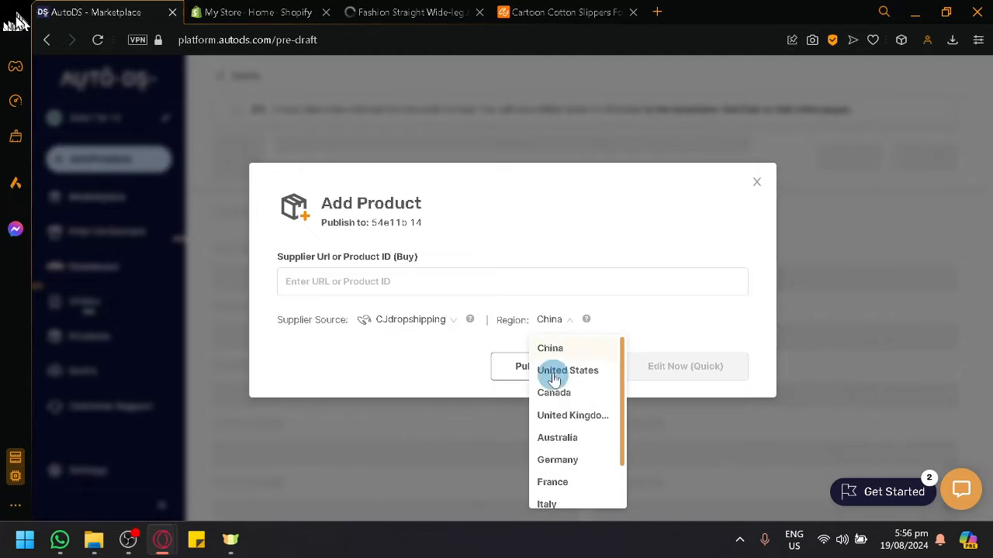
{"action": "left_click", "coordinate": [664, 336]}
Step: Copy the jeans page's URL from CJdropshipping into the AutoDS supplier URL and publish the product to the store
{"action": "left_click", "coordinate": [284, 10]}
{"action": "left_click", "coordinate": [434, 11]}
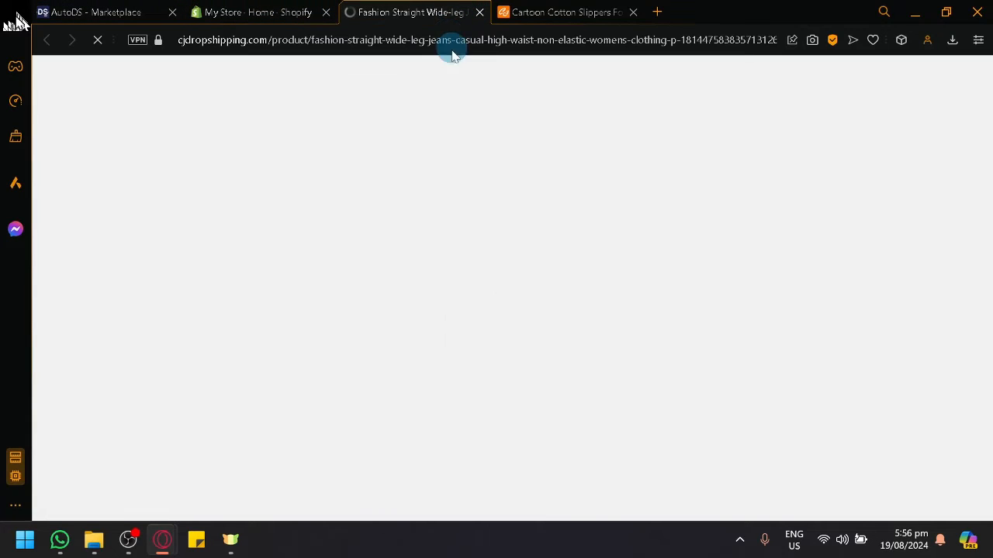
{"action": "left_click", "coordinate": [430, 41]}
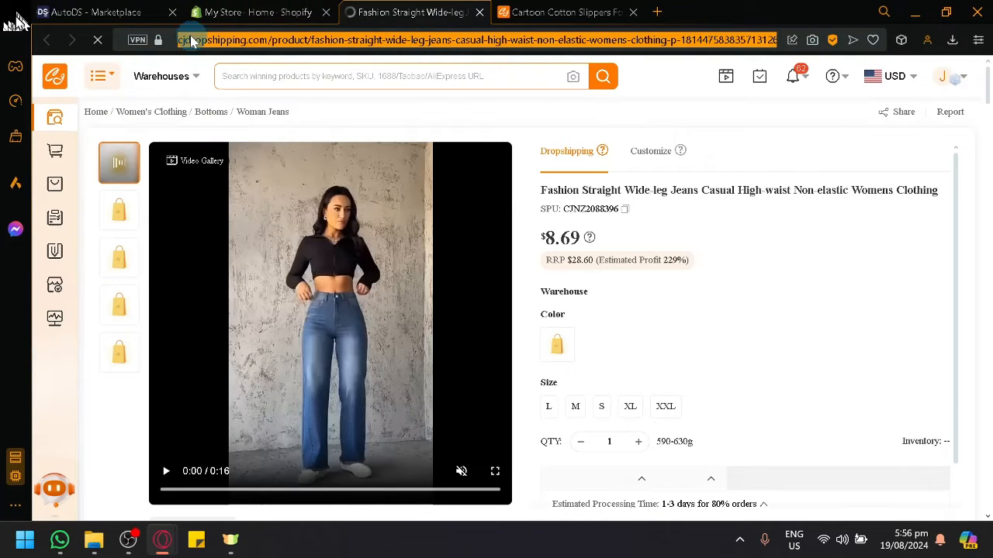
{"action": "left_click", "coordinate": [117, 11]}
{"action": "key", "text": "ctrl+v"}
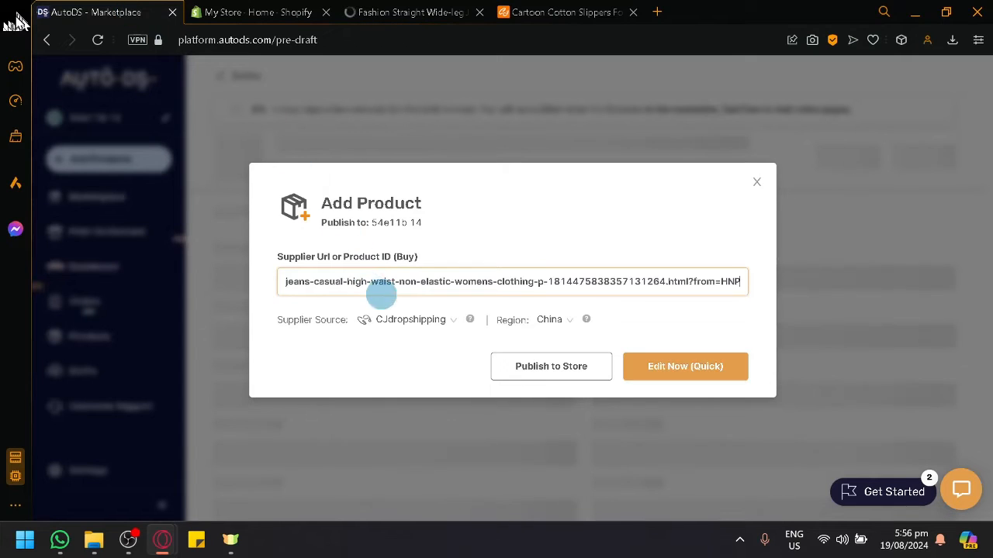
{"action": "left_click", "coordinate": [589, 370]}
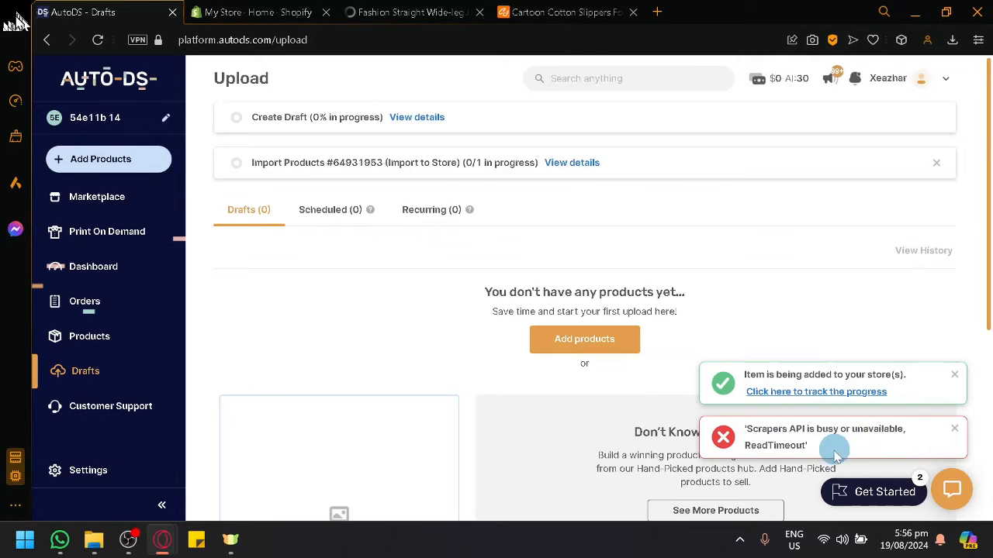
Step: Add another single product in AutoDS using the same jeans URL and publish it to the store
{"action": "scroll", "coordinate": [884, 450], "scroll_direction": "up", "scroll_amount": 4}
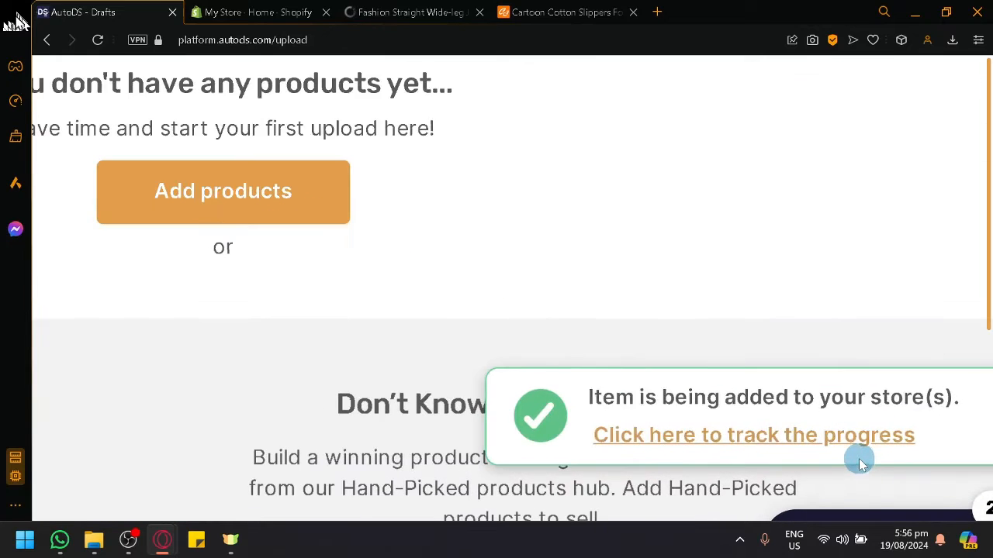
{"action": "scroll", "coordinate": [856, 464], "scroll_direction": "down", "scroll_amount": 4}
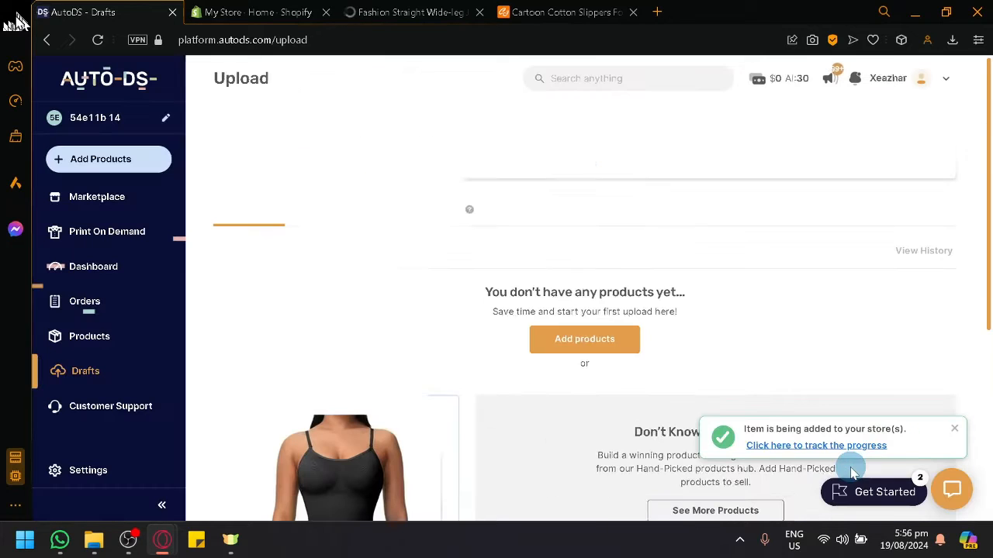
{"action": "left_click", "coordinate": [572, 346]}
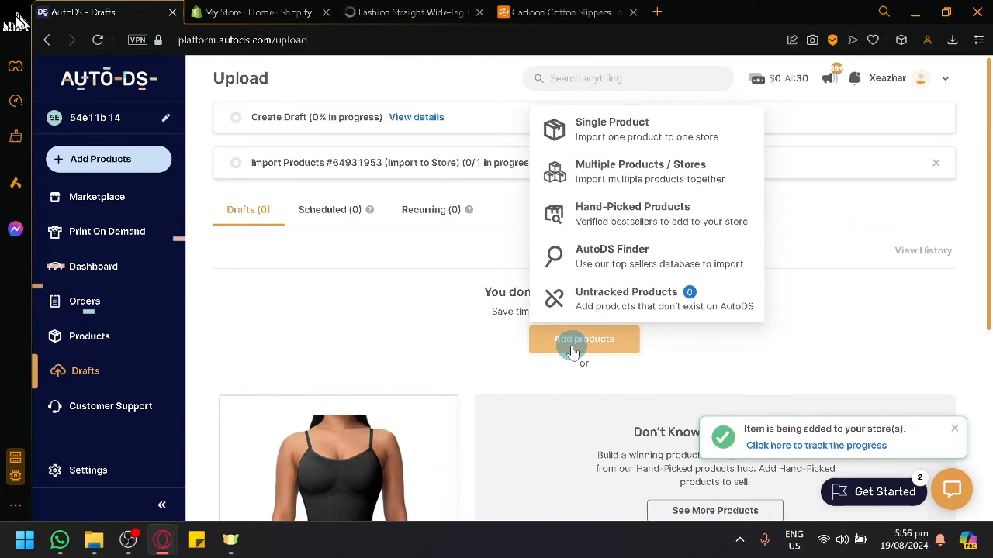
{"action": "left_click", "coordinate": [626, 133]}
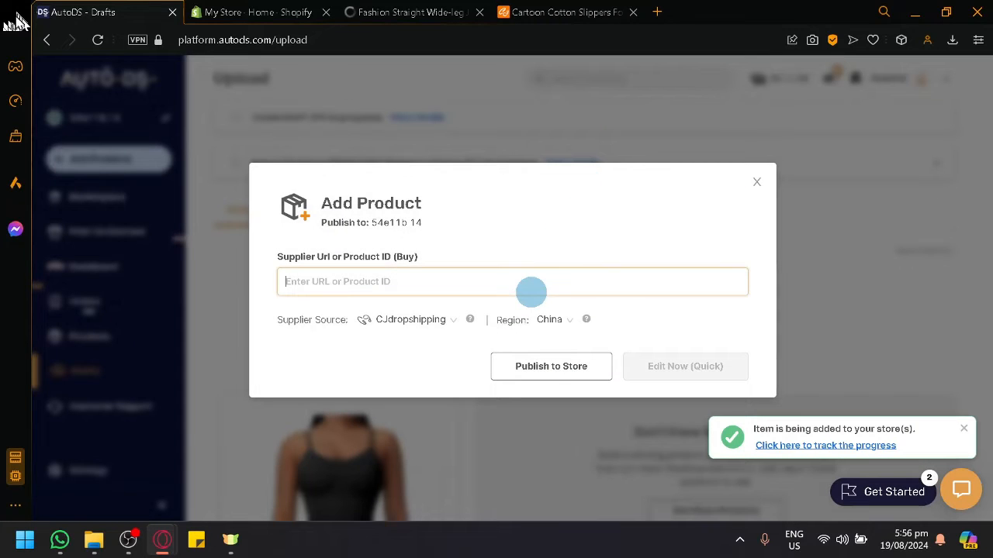
{"action": "key", "text": "ctrl+v"}
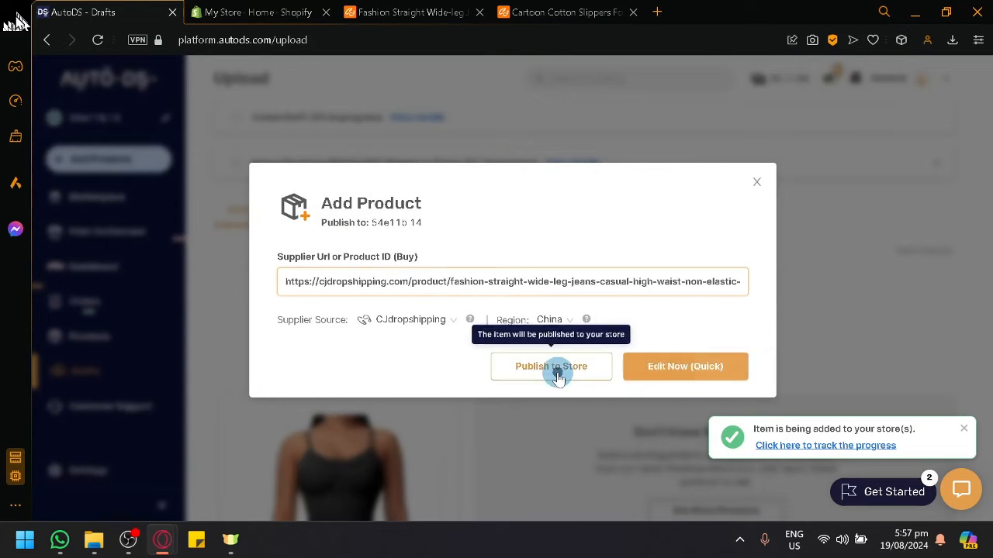
{"action": "left_click", "coordinate": [555, 371]}
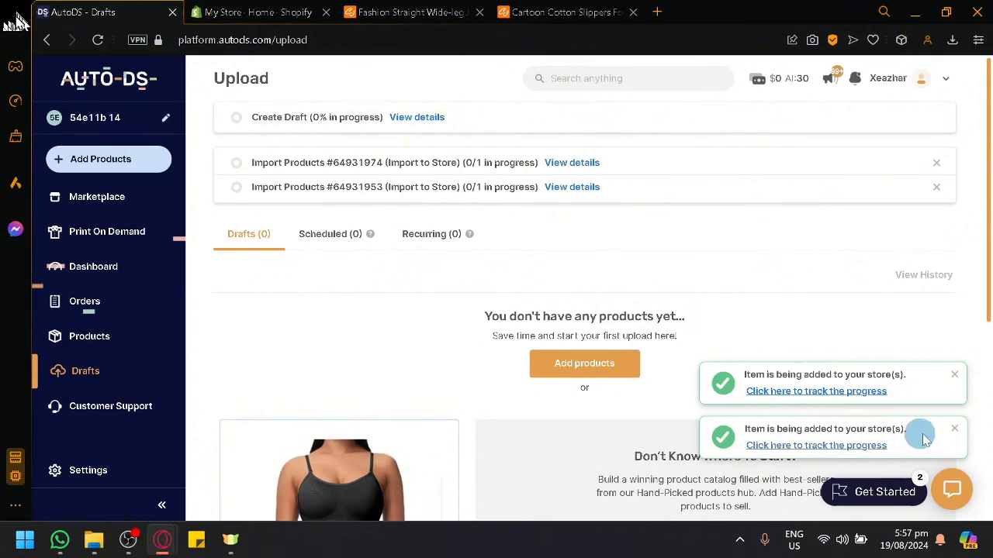
Step: Dismiss the upload notifications and review the details of the earlier import job and the draft being created
{"action": "left_click", "coordinate": [954, 430]}
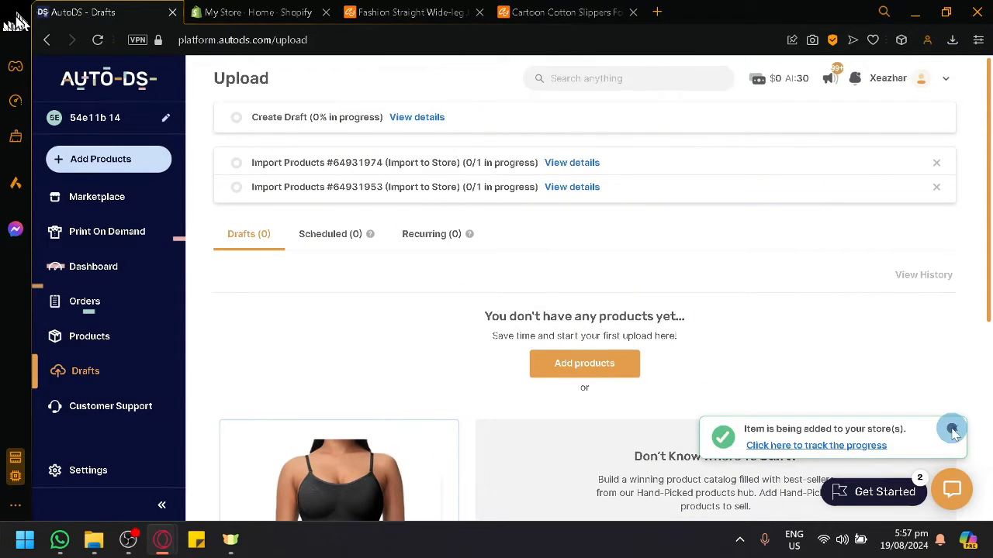
{"action": "left_click", "coordinate": [952, 430]}
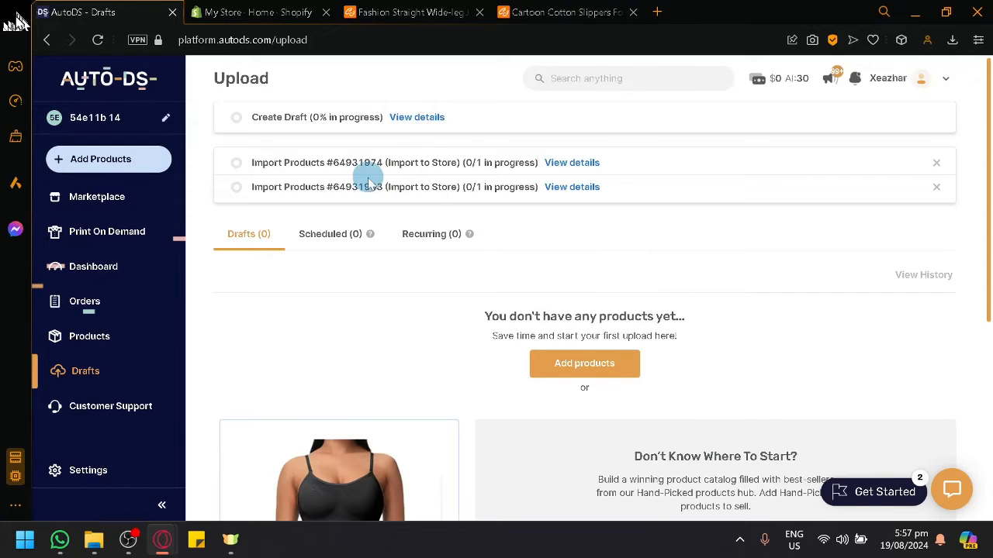
{"action": "left_click", "coordinate": [564, 194]}
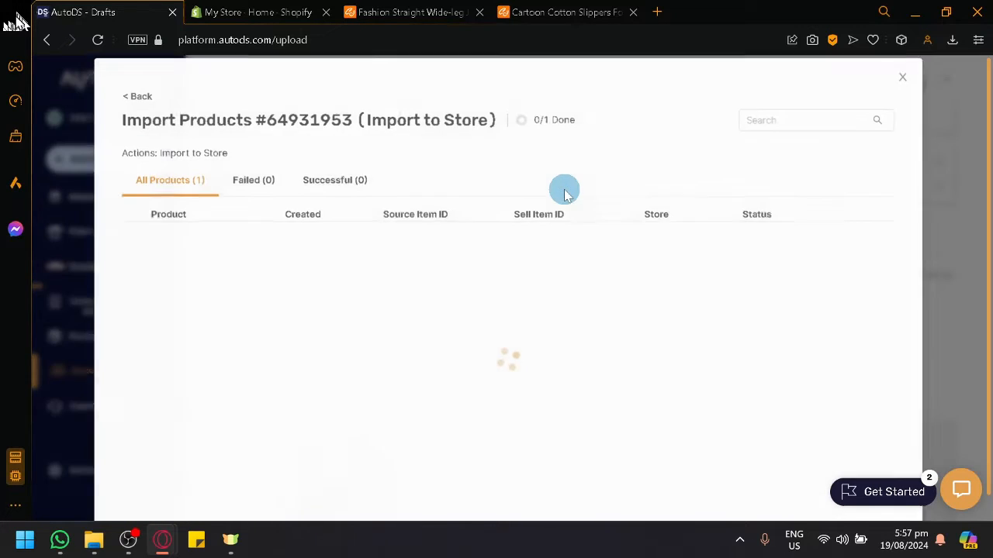
{"action": "left_click", "coordinate": [950, 258]}
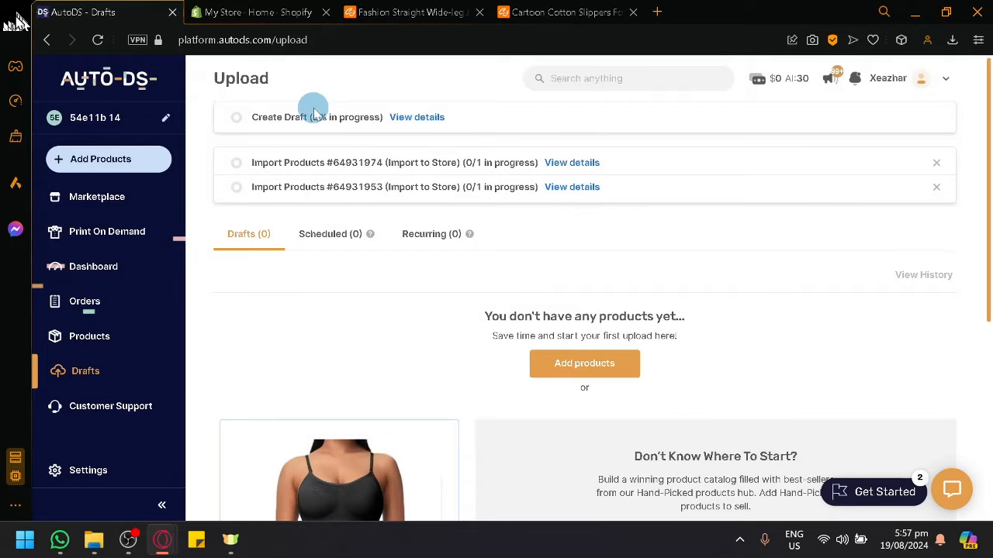
{"action": "left_click", "coordinate": [419, 118]}
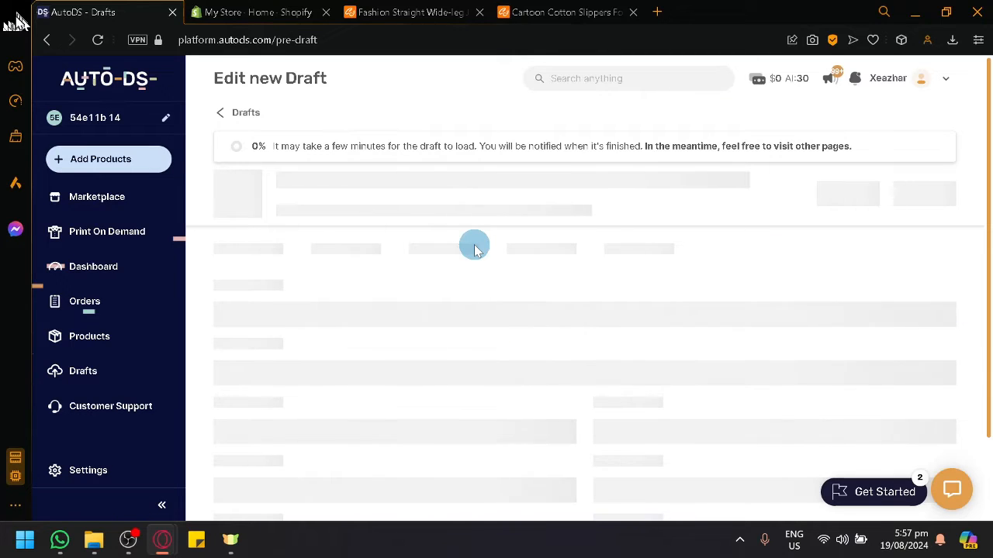
{"action": "left_click", "coordinate": [566, 12]}
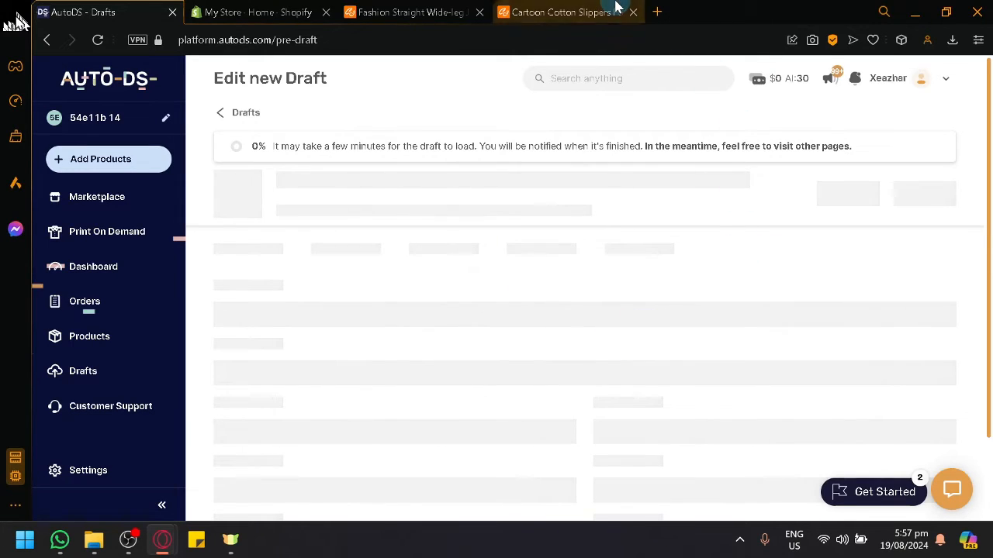
{"action": "left_click", "coordinate": [124, 11]}
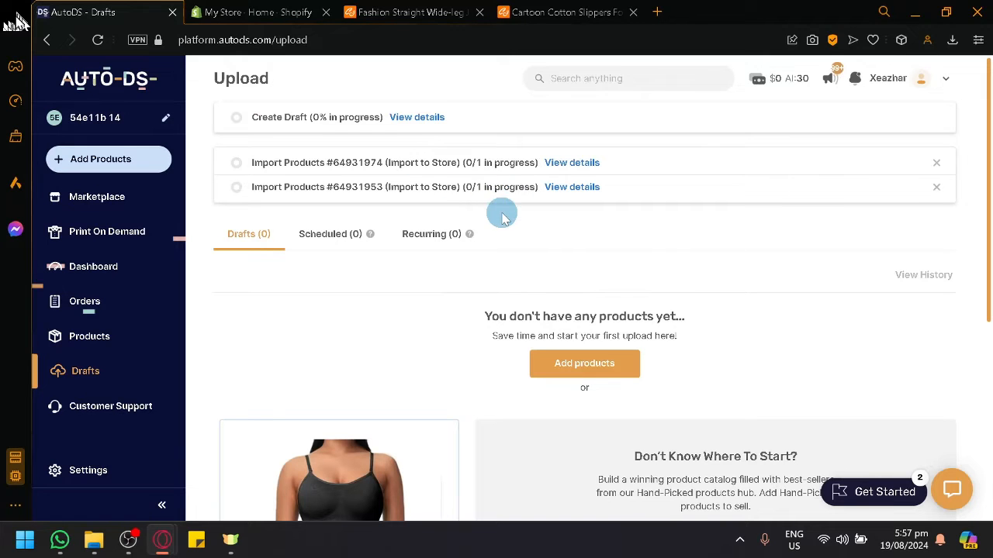
Step: Check the Shopify admin, the slippers page and the AutoDS uploads for import progress, and recheck the pending draft's details
{"action": "left_click", "coordinate": [256, 10]}
{"action": "left_click", "coordinate": [85, 11]}
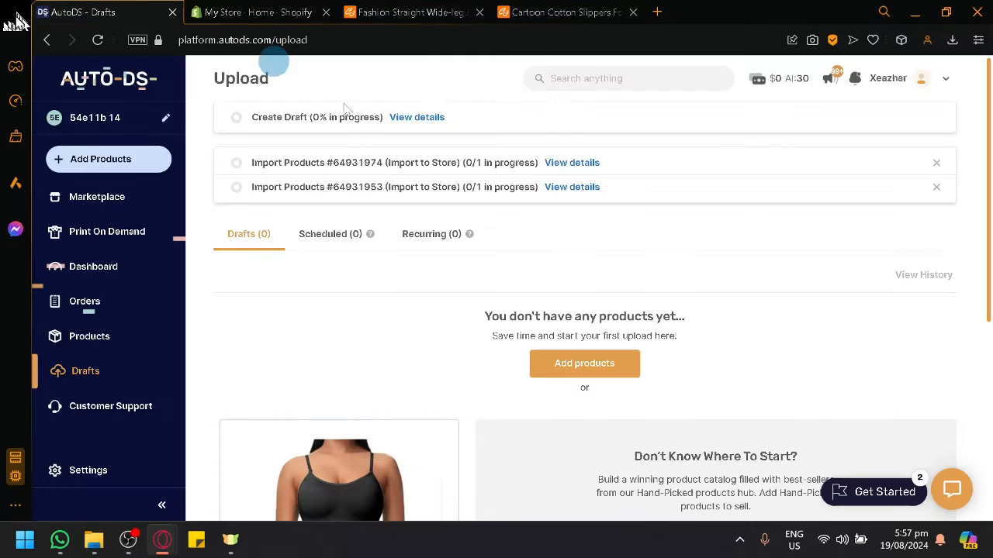
{"action": "left_click", "coordinate": [273, 7]}
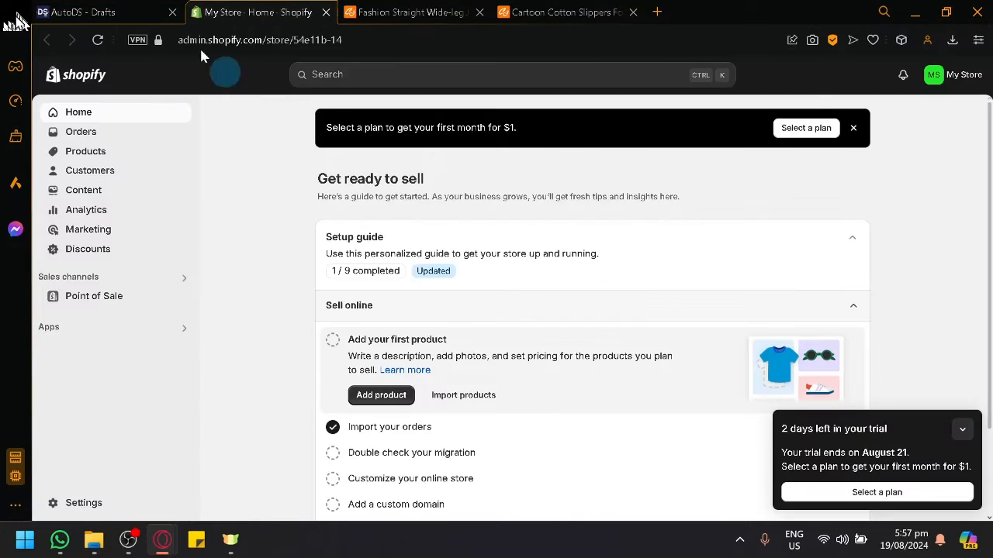
{"action": "left_click", "coordinate": [142, 6]}
{"action": "left_click", "coordinate": [229, 7]}
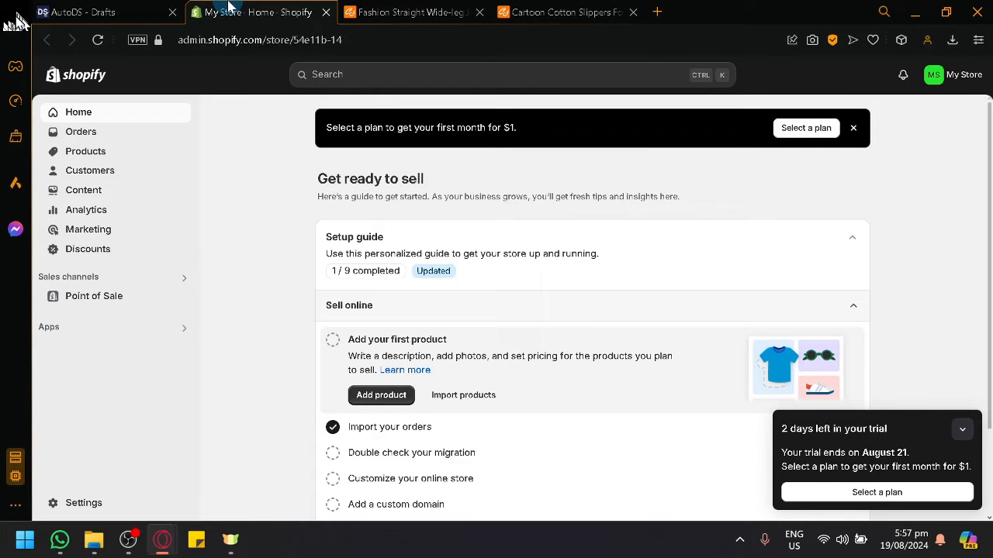
{"action": "left_click", "coordinate": [496, 11]}
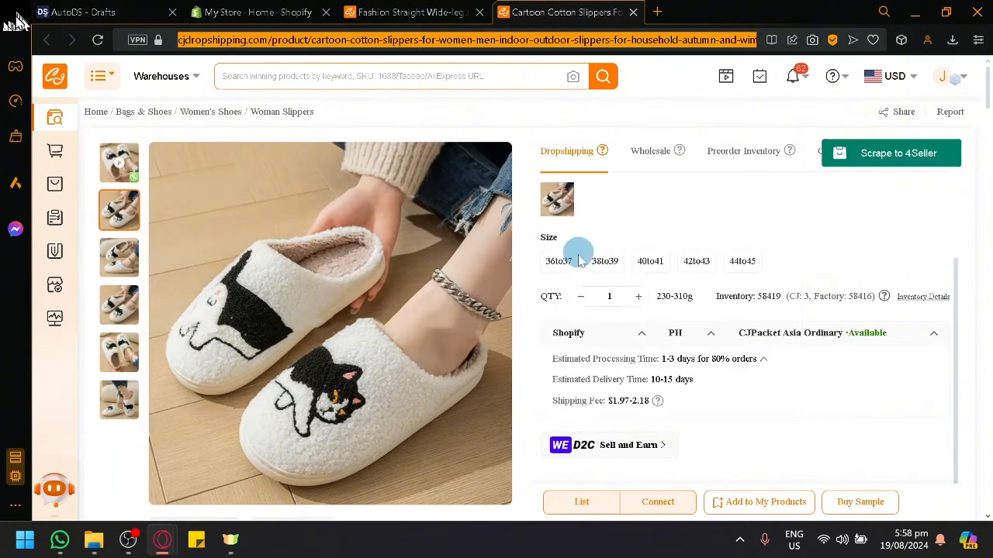
{"action": "scroll", "coordinate": [576, 255], "scroll_direction": "down", "scroll_amount": 1}
{"action": "left_click", "coordinate": [93, 11]}
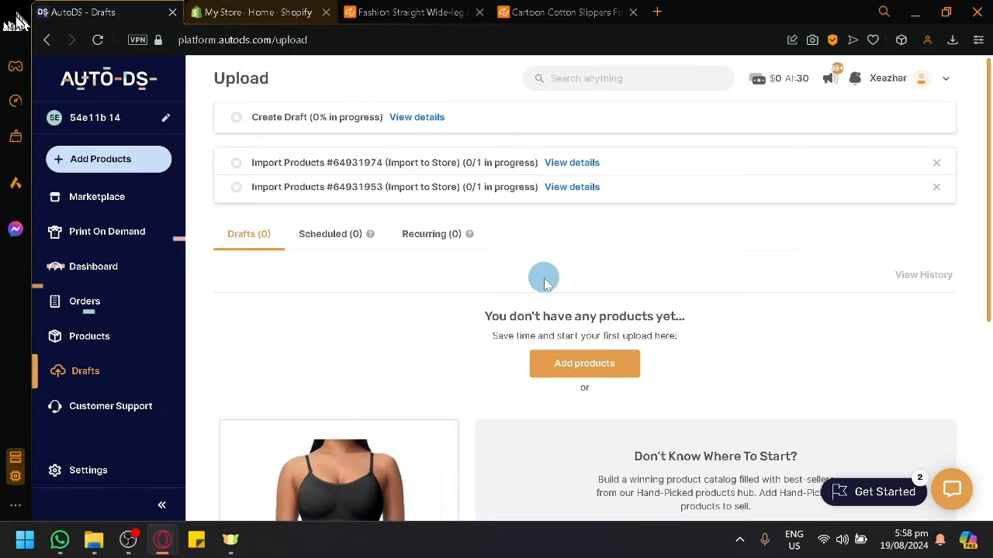
{"action": "left_click", "coordinate": [262, 9]}
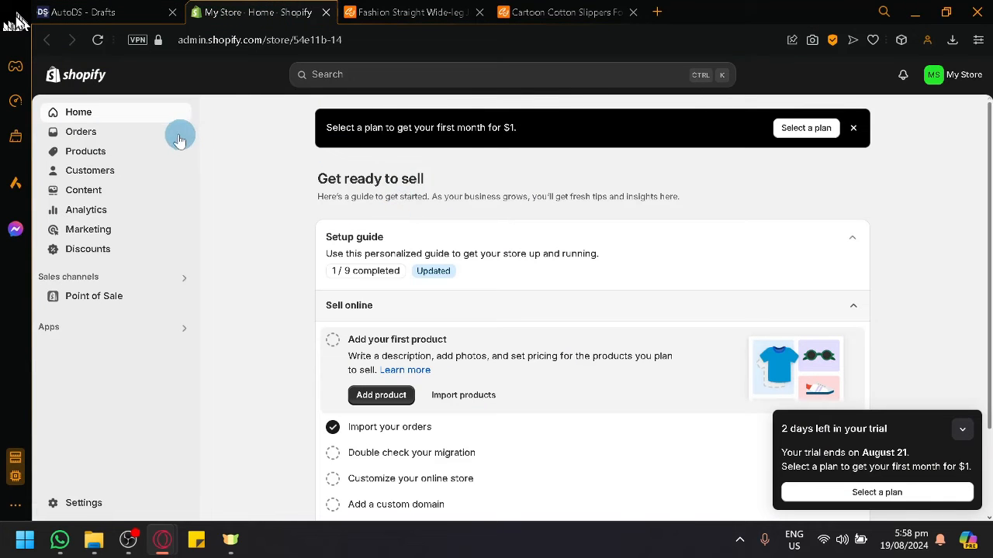
{"action": "left_click", "coordinate": [82, 9]}
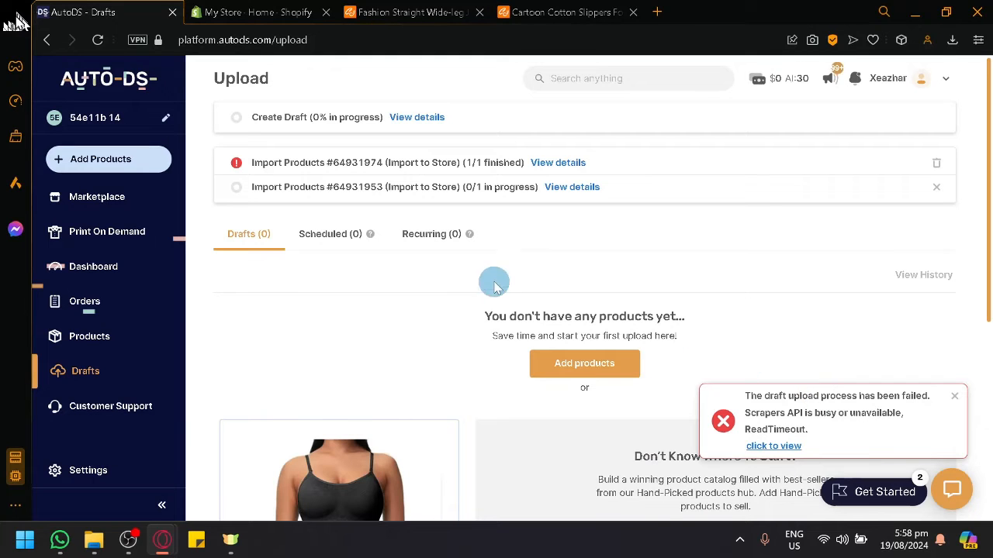
{"action": "left_click", "coordinate": [417, 118]}
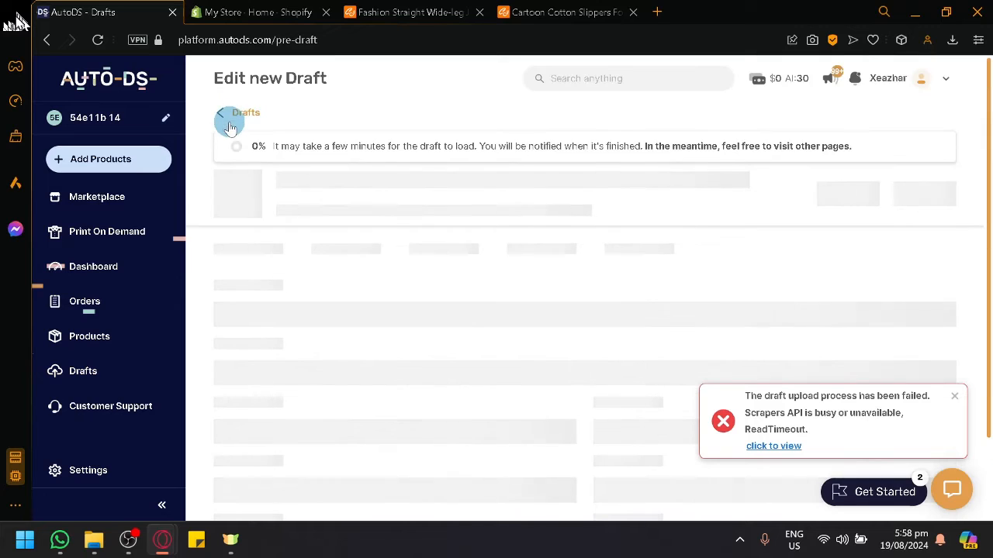
{"action": "left_click", "coordinate": [240, 108]}
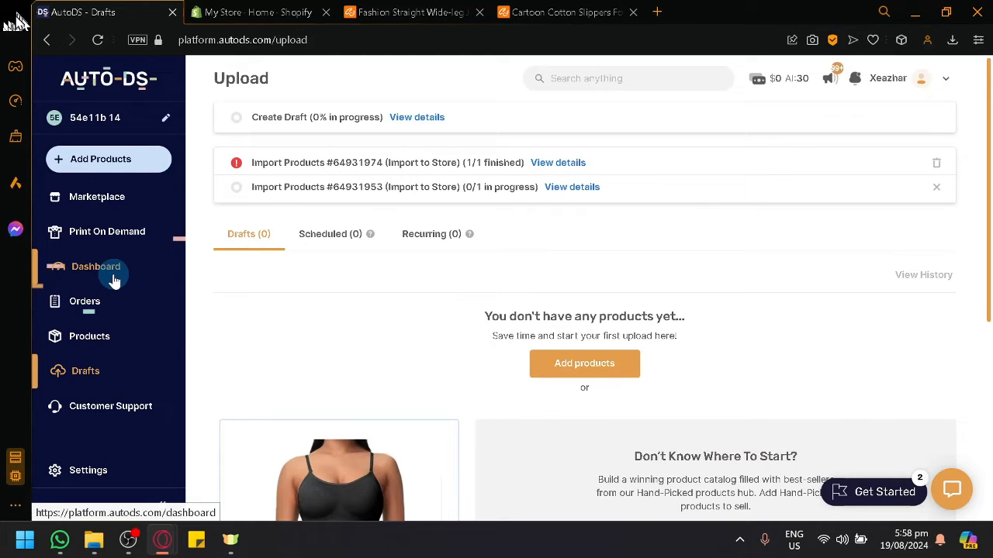
Step: Open the AutoDS Marketplace and browse its product categories and Best Sellers
{"action": "left_click", "coordinate": [82, 201]}
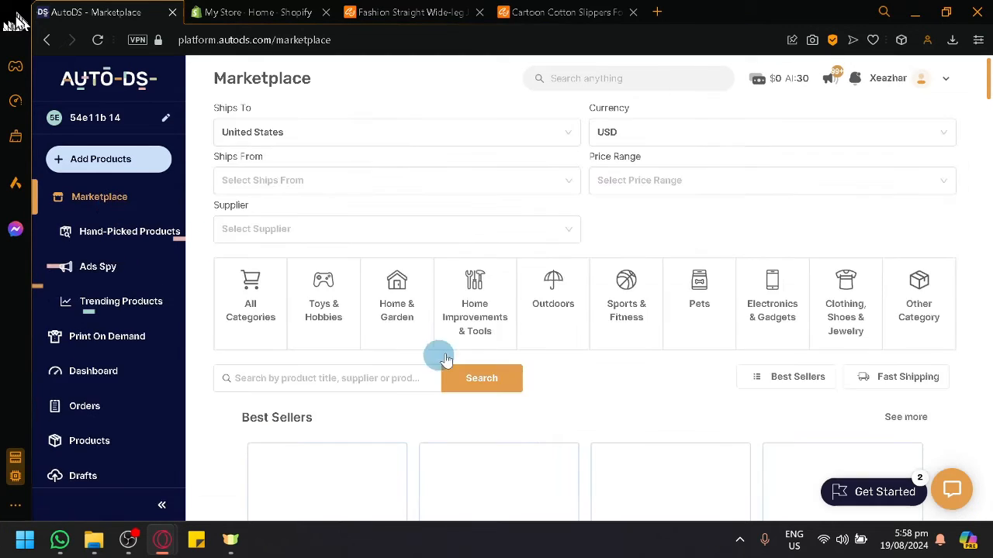
{"action": "scroll", "coordinate": [439, 388], "scroll_direction": "down", "scroll_amount": 2}
{"action": "scroll", "coordinate": [444, 386], "scroll_direction": "down", "scroll_amount": 2}
{"action": "scroll", "coordinate": [456, 385], "scroll_direction": "up", "scroll_amount": 4}
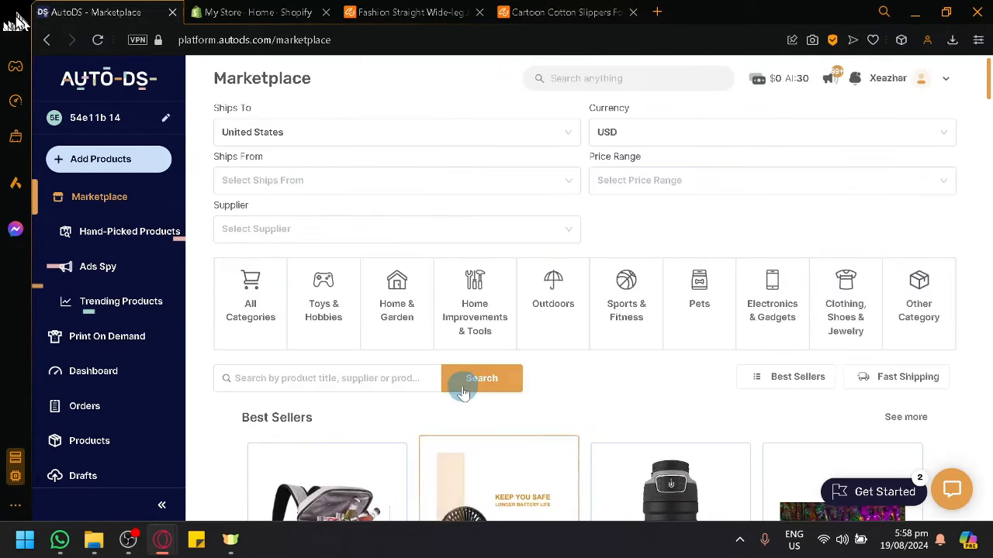
{"action": "scroll", "coordinate": [456, 407], "scroll_direction": "down", "scroll_amount": 3}
{"action": "scroll", "coordinate": [459, 425], "scroll_direction": "up", "scroll_amount": 2}
{"action": "scroll", "coordinate": [435, 443], "scroll_direction": "down", "scroll_amount": 5}
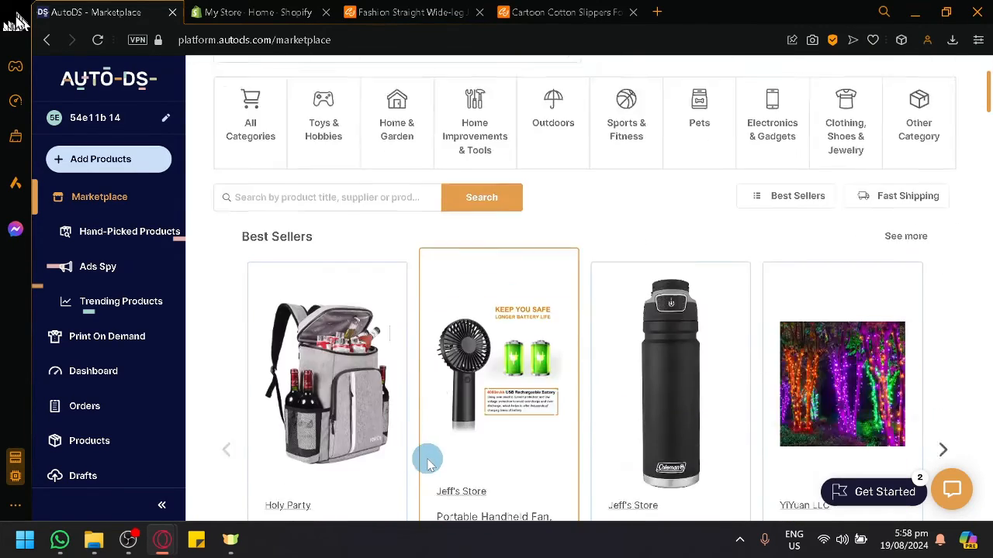
Step: Look through the New Arrivals and Best Sellers sections of the AutoDS Marketplace
{"action": "scroll", "coordinate": [488, 346], "scroll_direction": "down", "scroll_amount": 5}
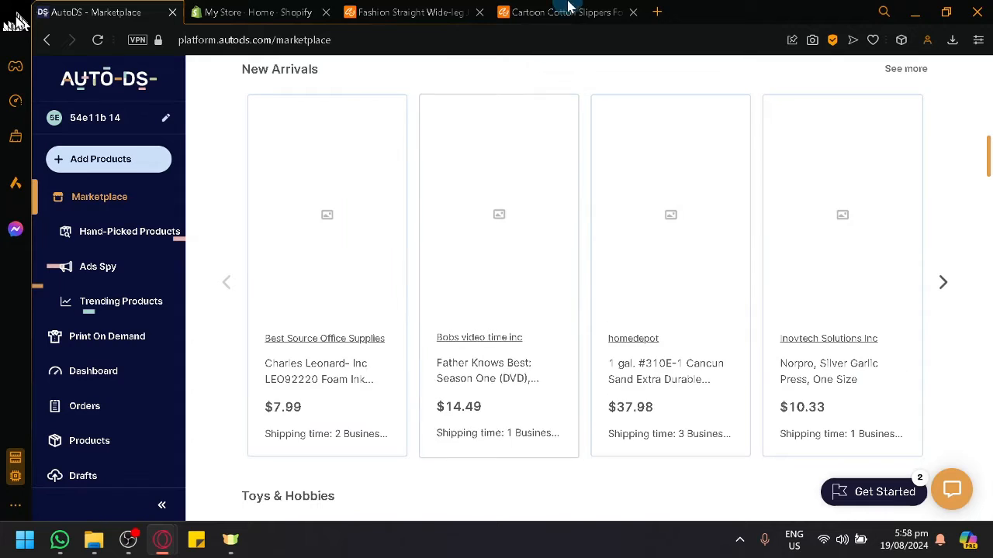
{"action": "scroll", "coordinate": [605, 255], "scroll_direction": "up", "scroll_amount": 2}
{"action": "scroll", "coordinate": [585, 271], "scroll_direction": "down", "scroll_amount": 3}
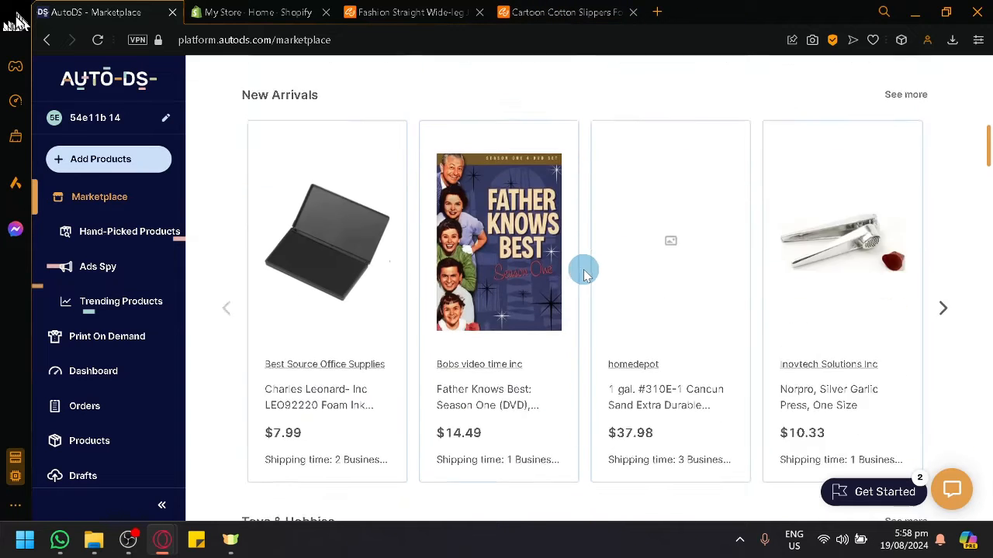
{"action": "scroll", "coordinate": [694, 357], "scroll_direction": "up", "scroll_amount": 8}
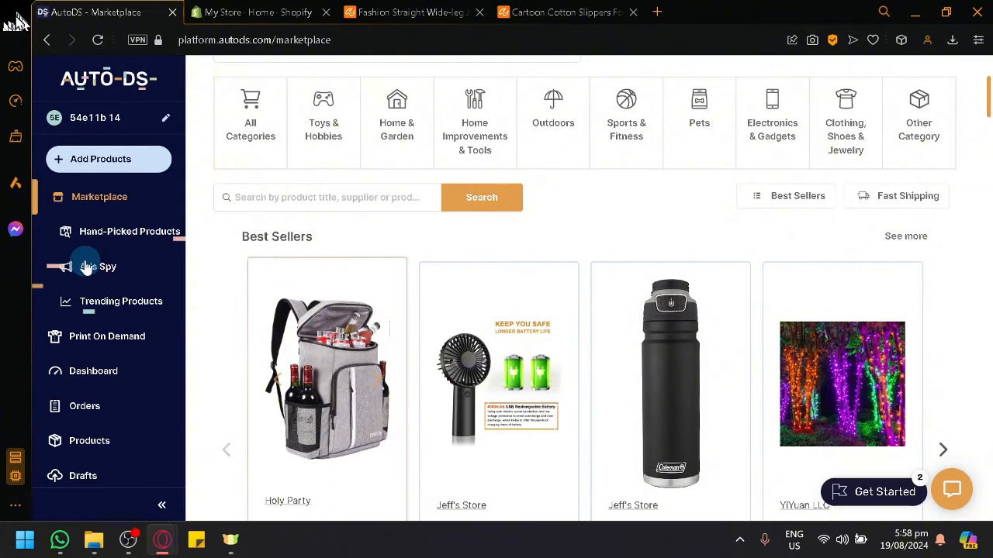
Step: Look over the Hand-Picked Products, Ads Spy and Trending Products pages of the Marketplace
{"action": "left_click", "coordinate": [108, 233]}
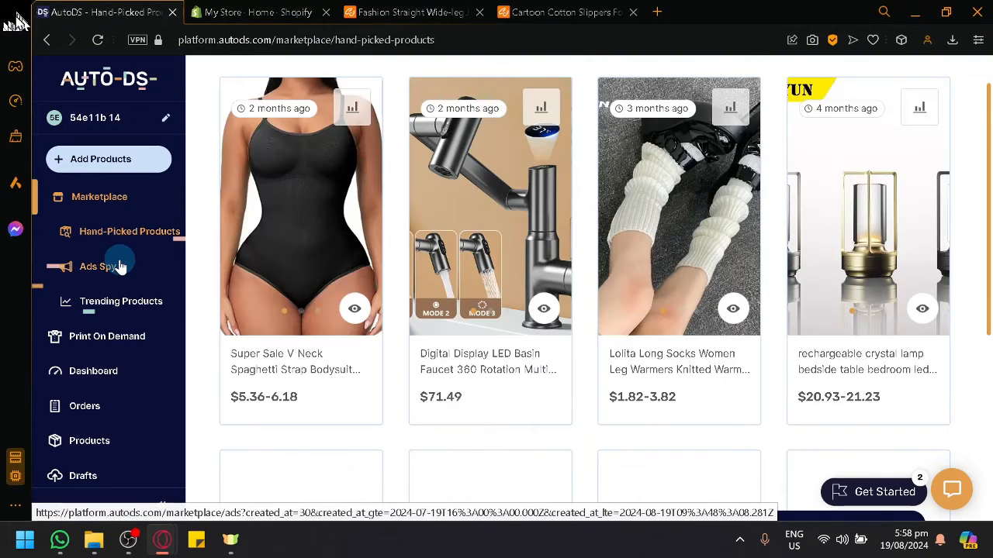
{"action": "scroll", "coordinate": [279, 310], "scroll_direction": "down", "scroll_amount": 5}
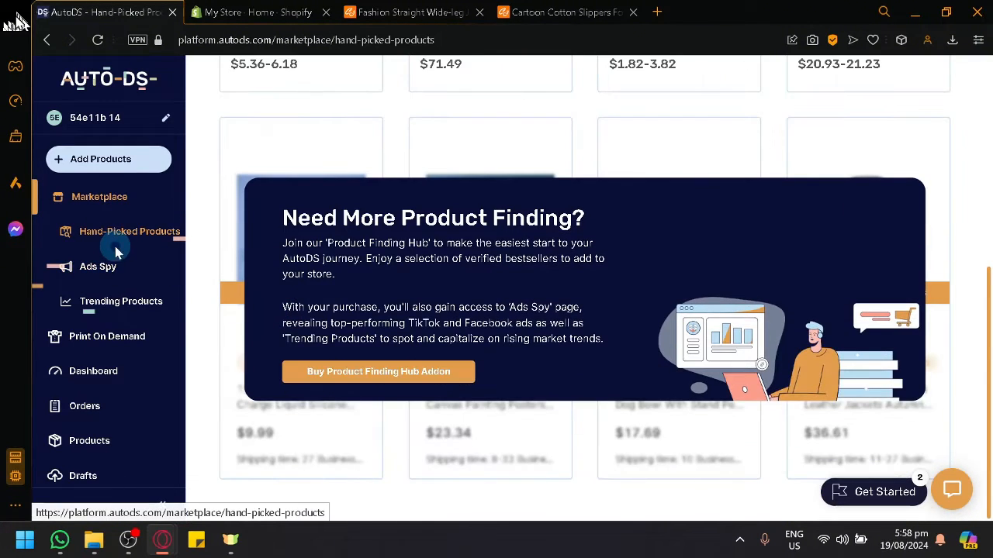
{"action": "left_click", "coordinate": [117, 273]}
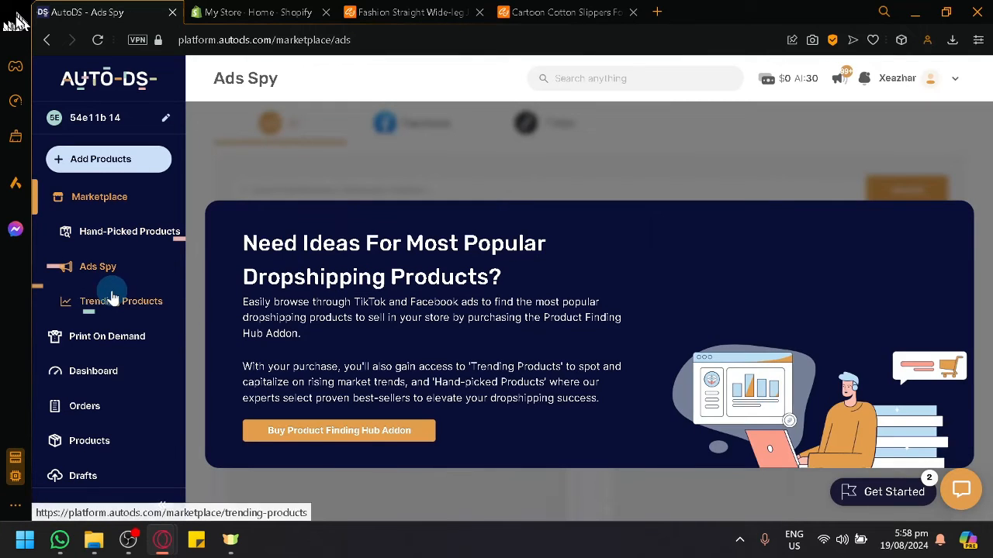
{"action": "left_click", "coordinate": [106, 300]}
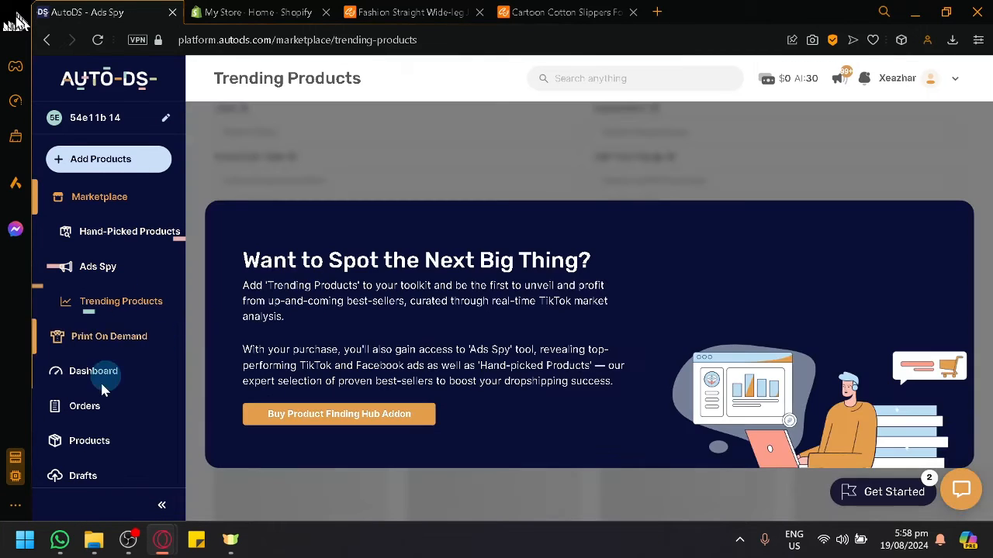
Step: View the Print On Demand catalog, the Dashboard and the Orders page in AutoDS
{"action": "left_click", "coordinate": [103, 341]}
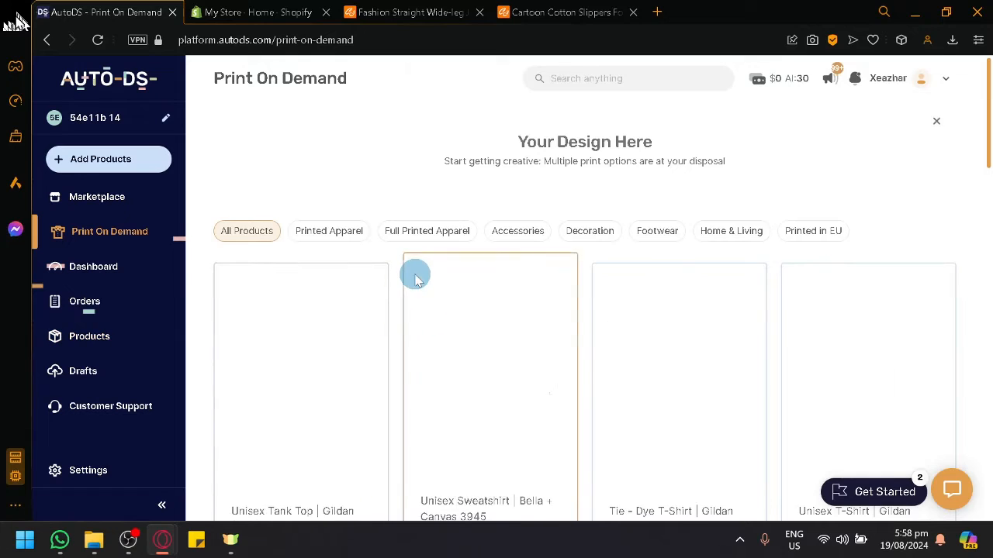
{"action": "scroll", "coordinate": [419, 310], "scroll_direction": "down", "scroll_amount": 2}
{"action": "scroll", "coordinate": [423, 318], "scroll_direction": "up", "scroll_amount": 2}
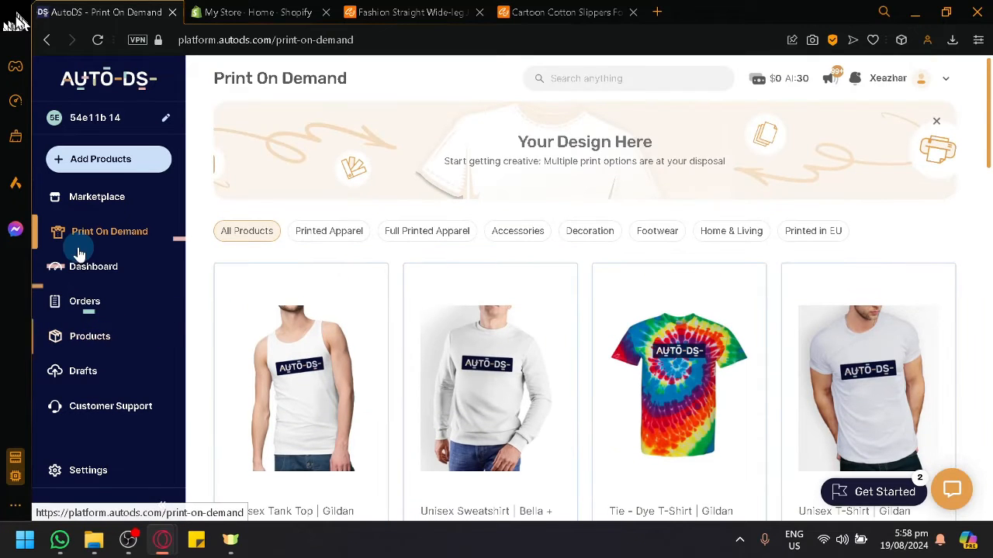
{"action": "left_click", "coordinate": [92, 279]}
{"action": "left_click", "coordinate": [89, 298]}
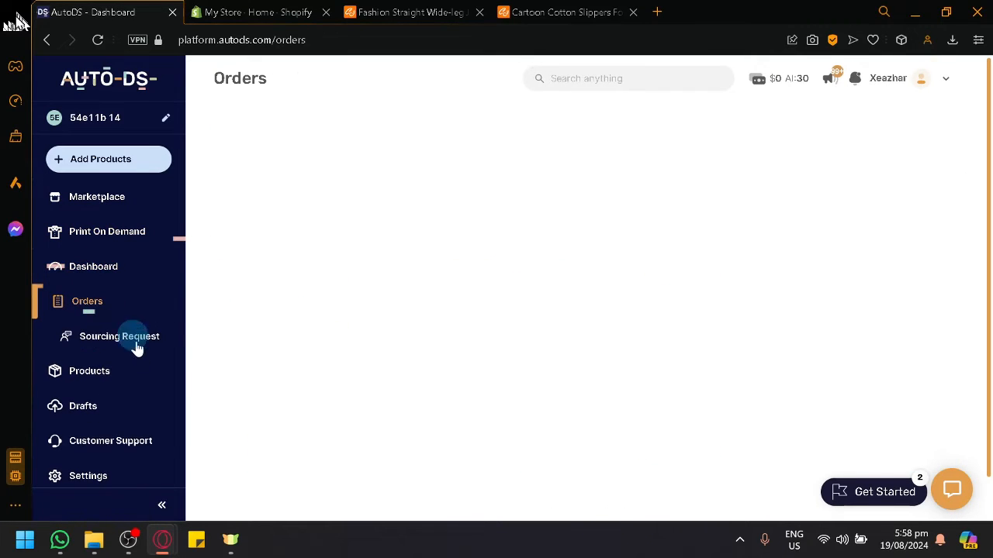
{"action": "left_click", "coordinate": [112, 376]}
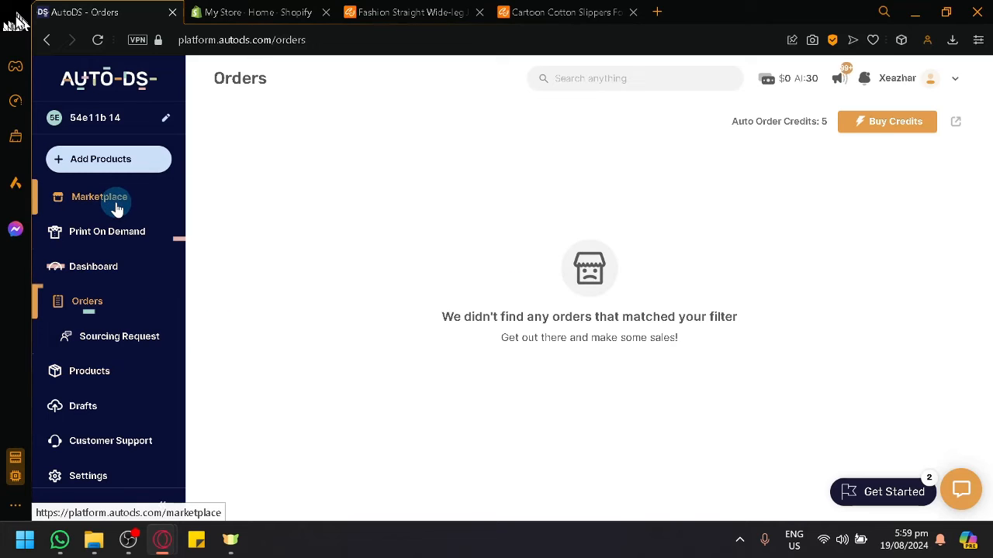
Step: Open the AutoDS Products page and review its import jobs and product suggestions
{"action": "left_click", "coordinate": [144, 366]}
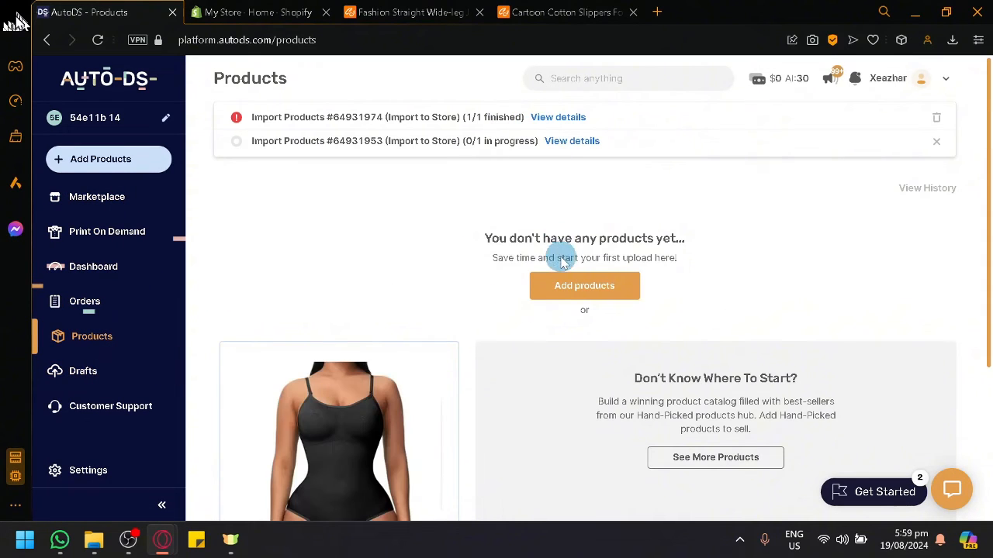
{"action": "left_click", "coordinate": [120, 164]}
{"action": "scroll", "coordinate": [687, 210], "scroll_direction": "down", "scroll_amount": 2}
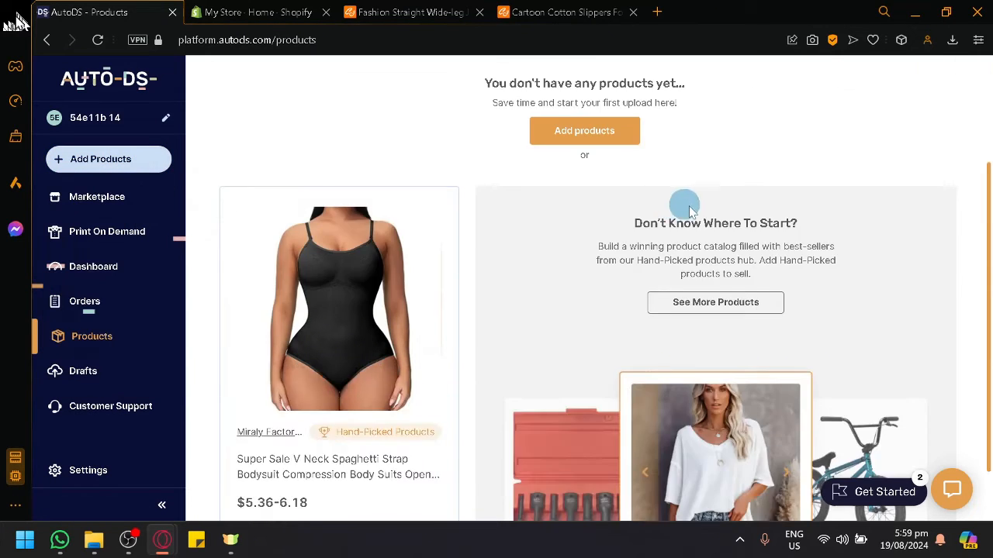
{"action": "scroll", "coordinate": [690, 211], "scroll_direction": "up", "scroll_amount": 2}
{"action": "scroll", "coordinate": [667, 231], "scroll_direction": "down", "scroll_amount": 2}
{"action": "scroll", "coordinate": [553, 237], "scroll_direction": "up", "scroll_amount": 2}
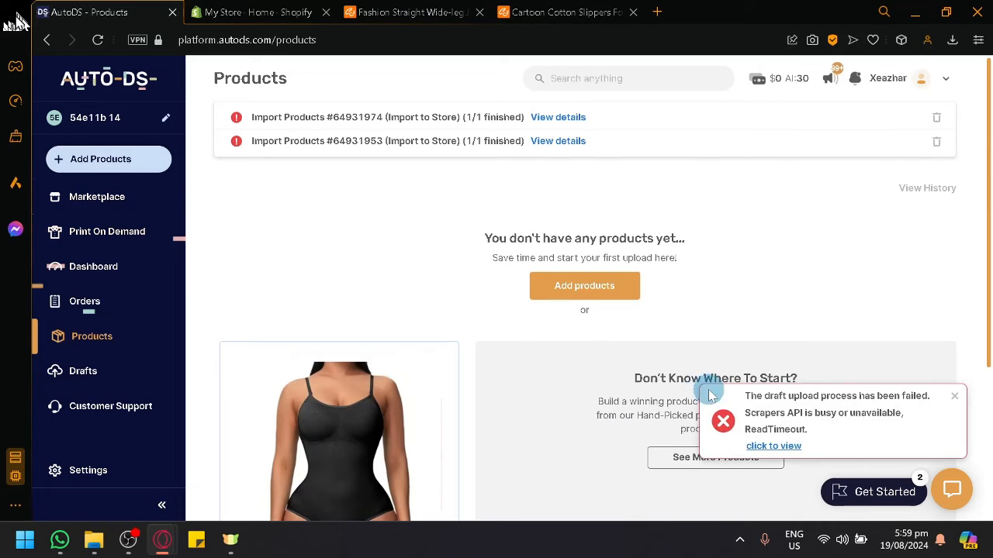
Step: Dismiss the draft upload notification and try to remove the most recent import job from the Products page
{"action": "left_click", "coordinate": [954, 396]}
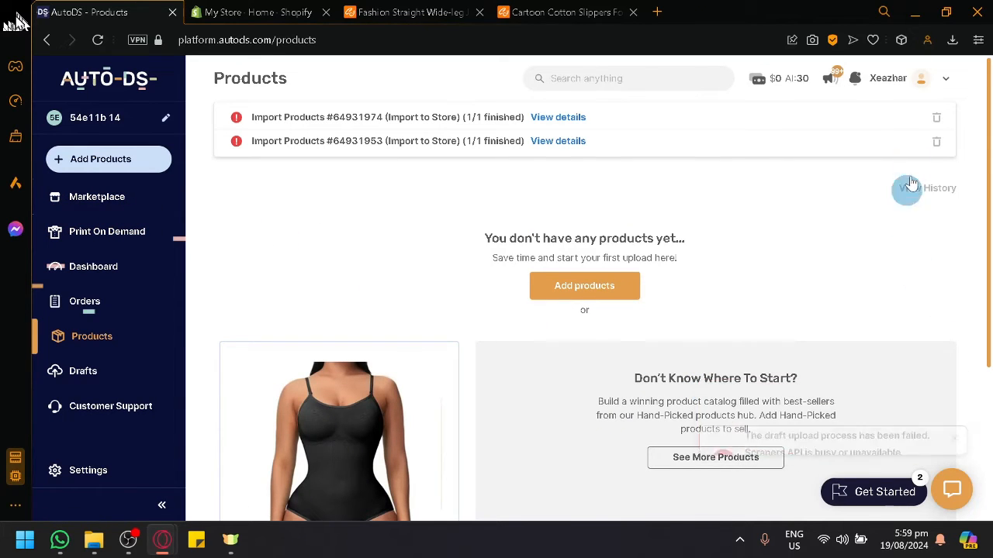
{"action": "left_click", "coordinate": [937, 118]}
{"action": "left_click", "coordinate": [937, 119]}
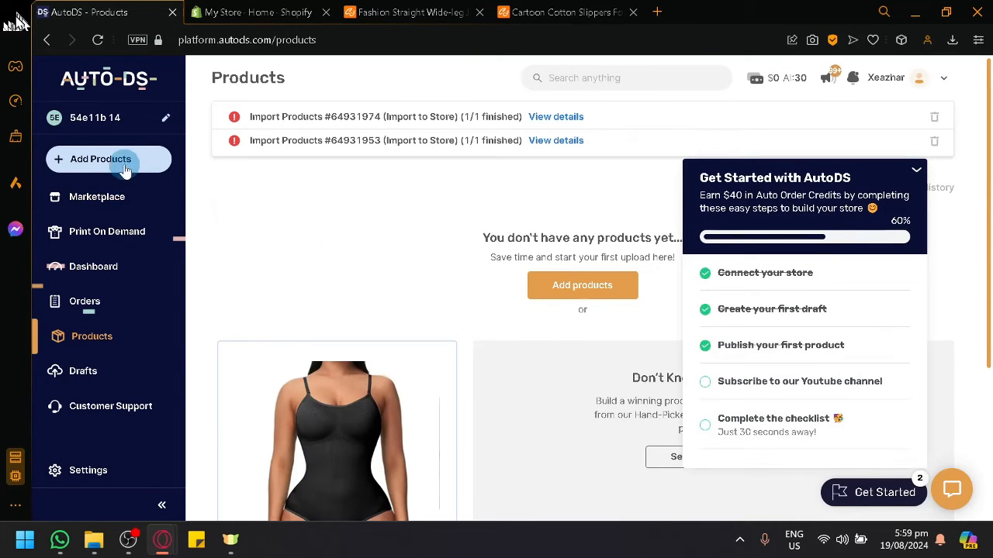
Step: Add a single product using the cartoon cotton slippers URL, with CJdropshipping as supplier source and China as region, and publish it to the store
{"action": "left_click", "coordinate": [124, 161]}
{"action": "left_click", "coordinate": [124, 194]}
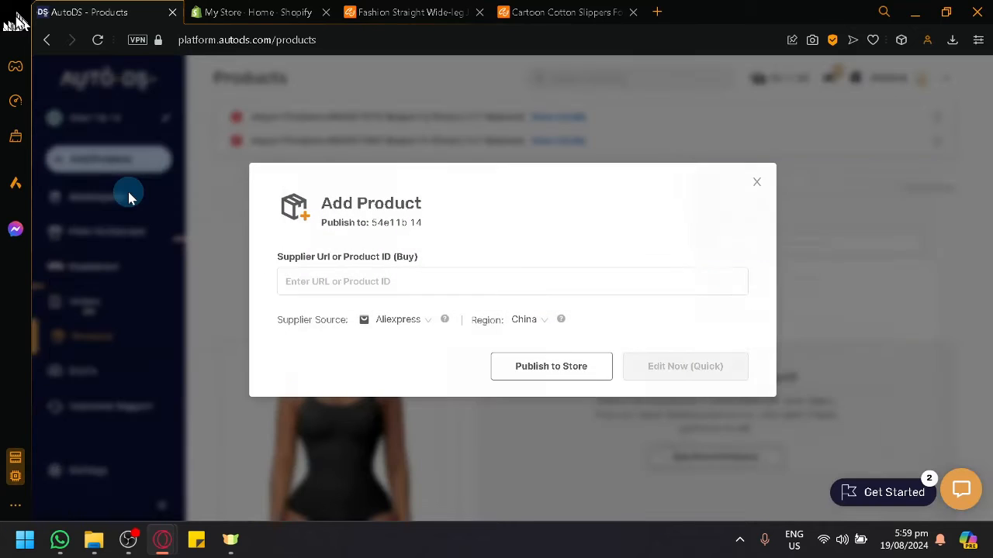
{"action": "left_click", "coordinate": [558, 12]}
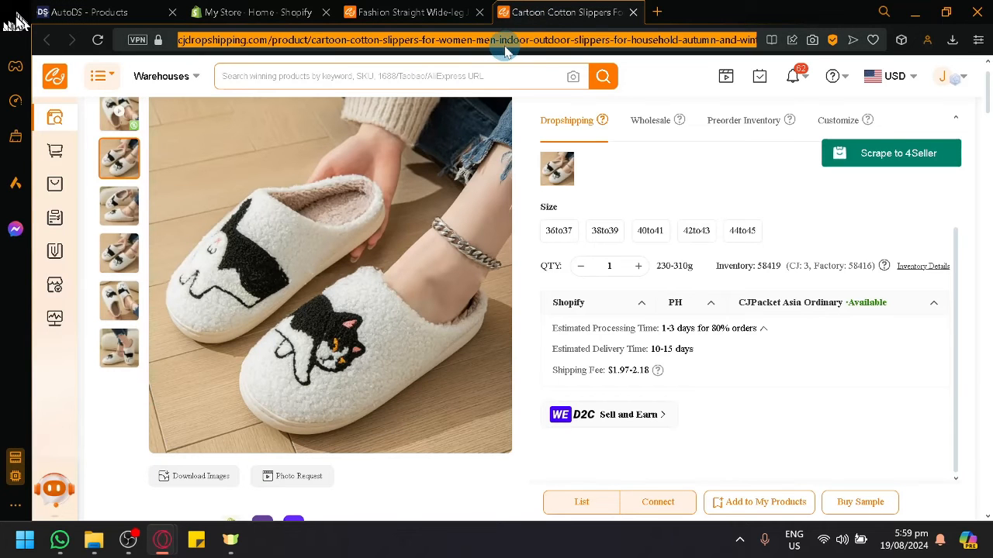
{"action": "left_click", "coordinate": [133, 12]}
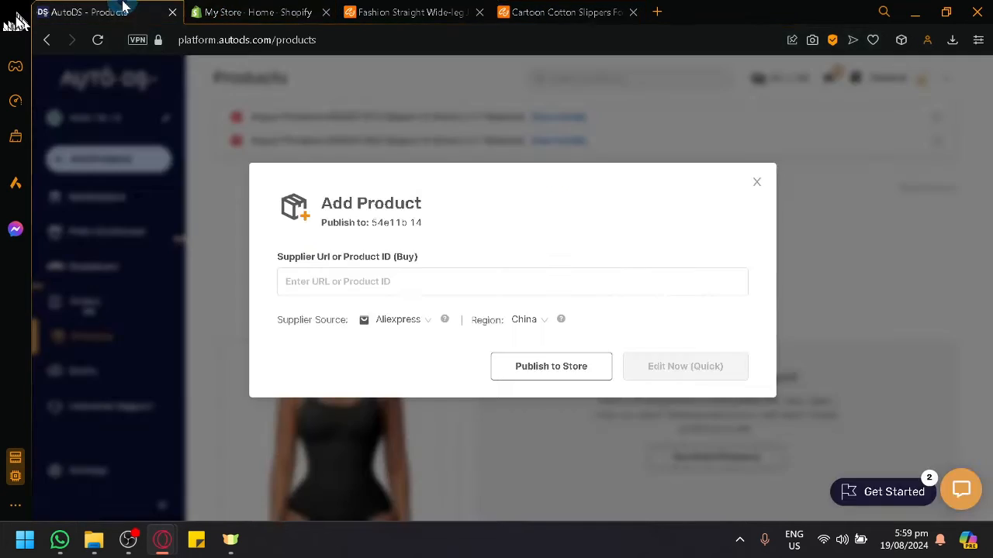
{"action": "left_click", "coordinate": [419, 284]}
{"action": "type", "text": "https://cjdropshipping.com/product/cartoon-cotton-slippers-for-women-men-indoor-outdoor-slippers-for-household-autumn-and-winter-couples-shoes-fuzzy-warm-soft-slippers-p-2407250649061601100.html?from=HTP"}
{"action": "left_click", "coordinate": [429, 333]}
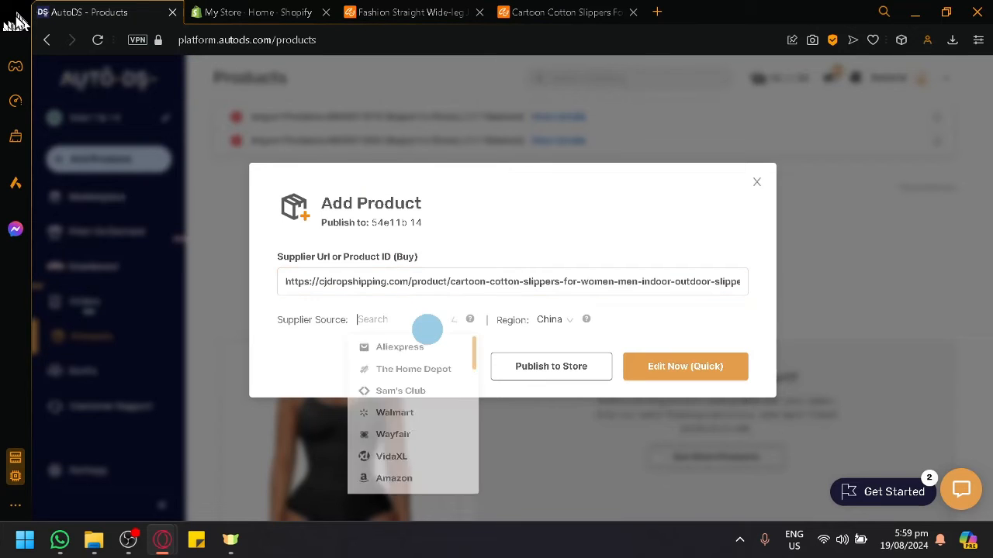
{"action": "left_click", "coordinate": [236, 270]}
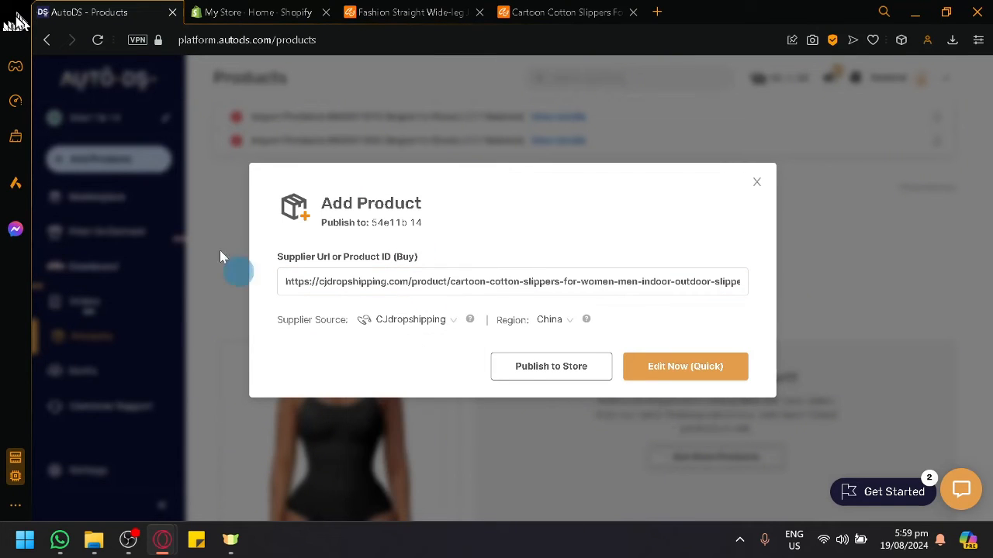
{"action": "left_click", "coordinate": [560, 376]}
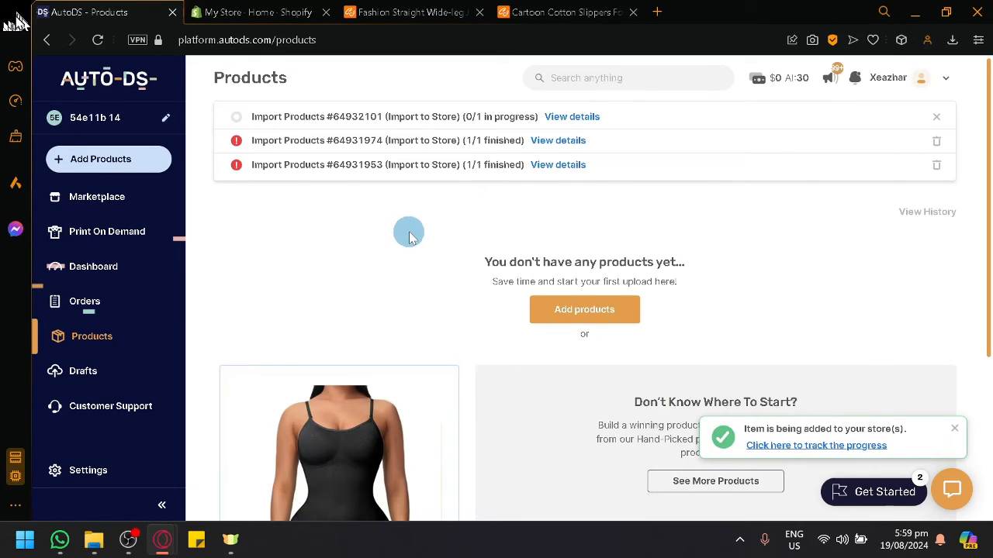
Step: Check the slippers product page, the Shopify admin and the AutoDS Products page for import progress
{"action": "left_click", "coordinate": [562, 12]}
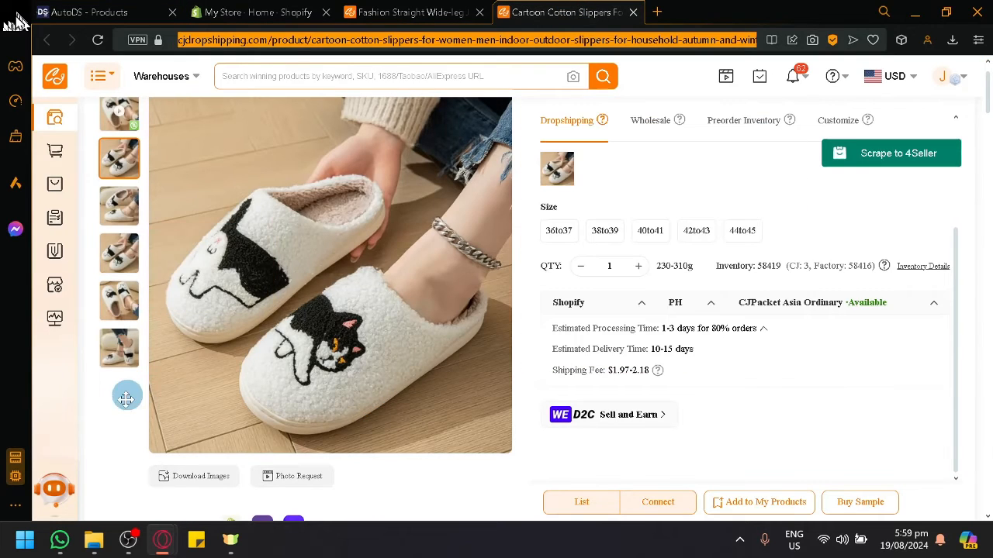
{"action": "key", "text": "ctrl+Tab"}
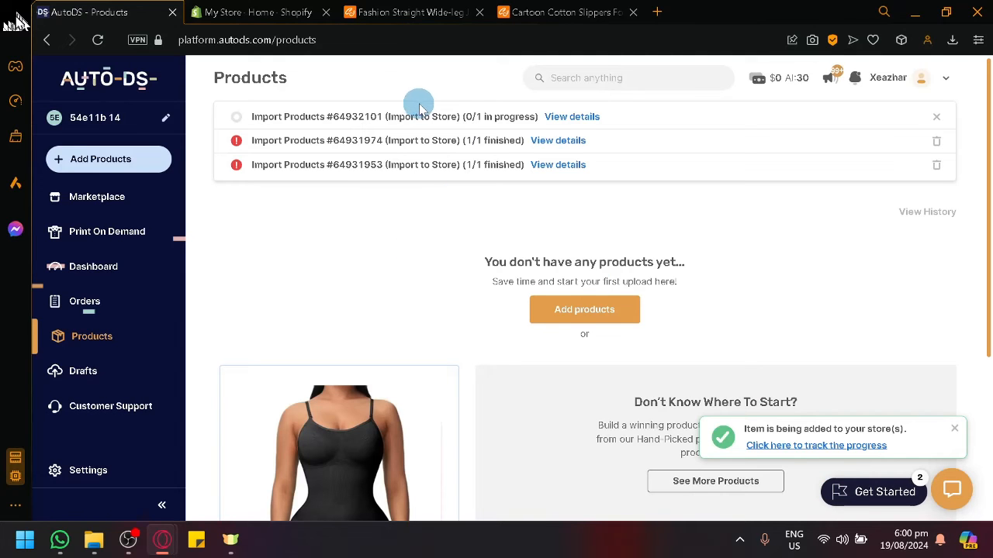
{"action": "key", "text": "ctrl+Tab"}
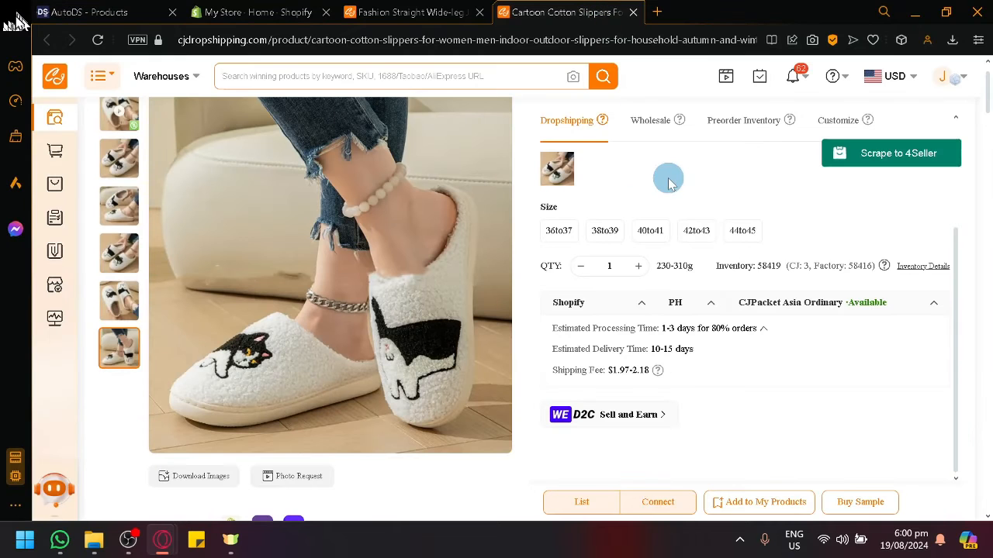
{"action": "key", "text": "ctrl+Tab"}
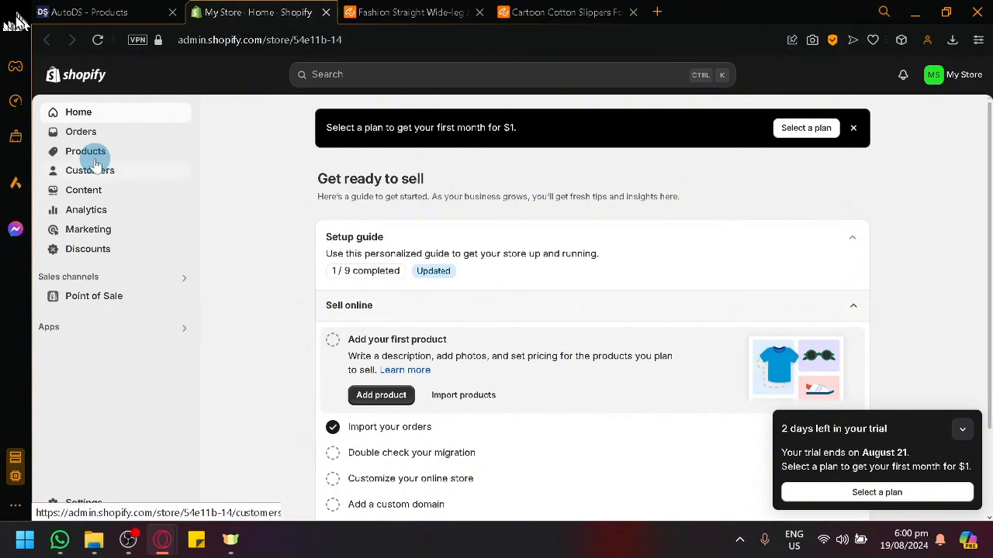
{"action": "left_click", "coordinate": [91, 155]}
{"action": "key", "text": "ctrl+shift+Tab"}
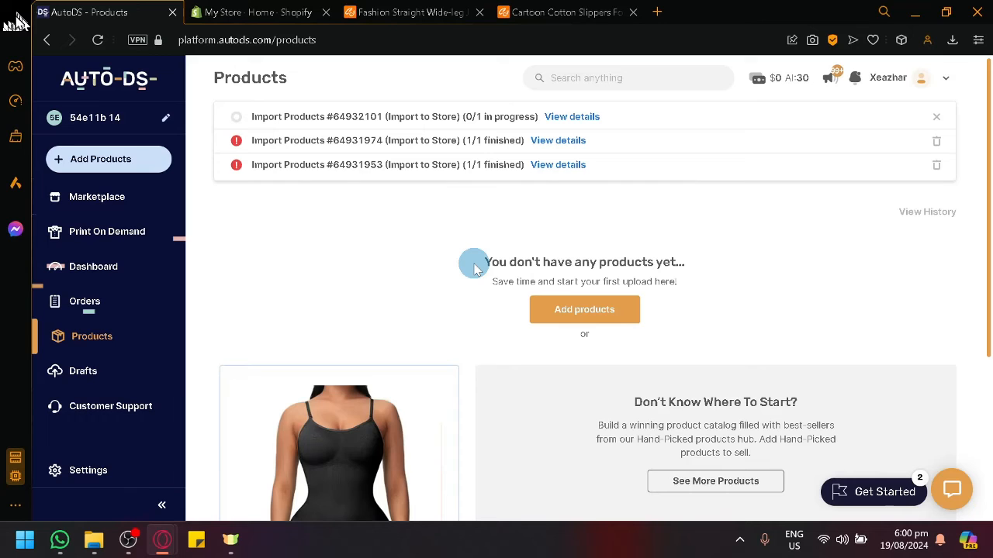
{"action": "left_click", "coordinate": [295, 12]}
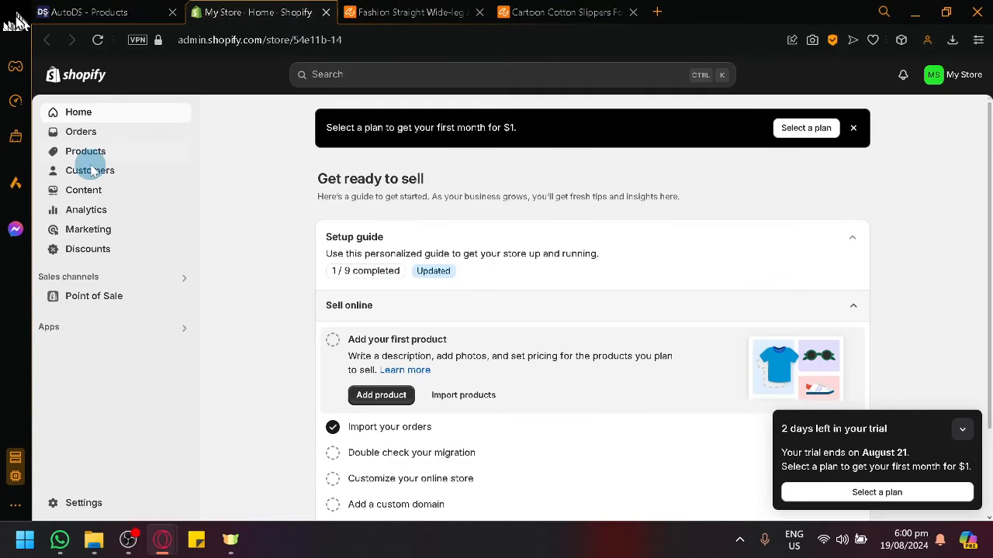
{"action": "left_click", "coordinate": [83, 11]}
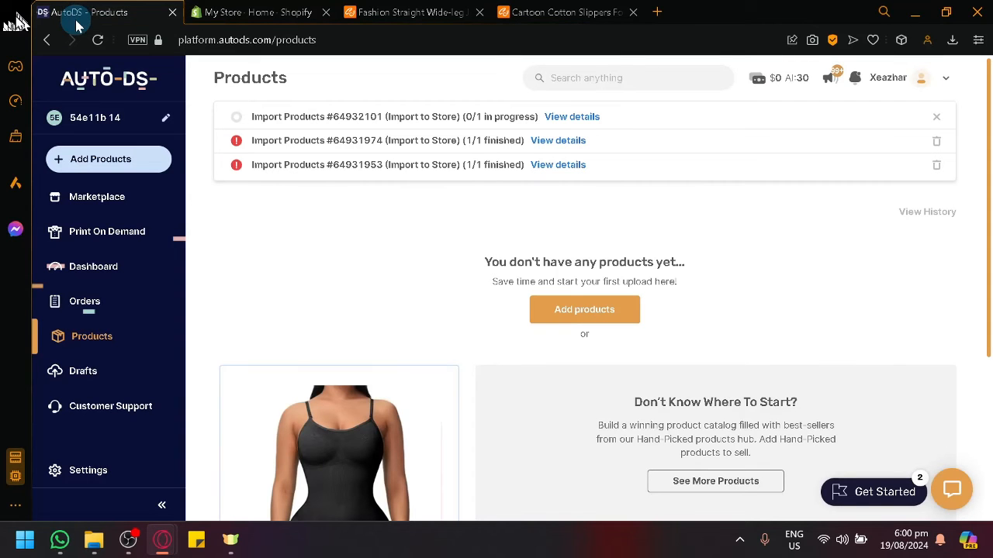
Step: View the store types that can be connected to AutoDS, and close the selection without choosing one
{"action": "left_click", "coordinate": [120, 159]}
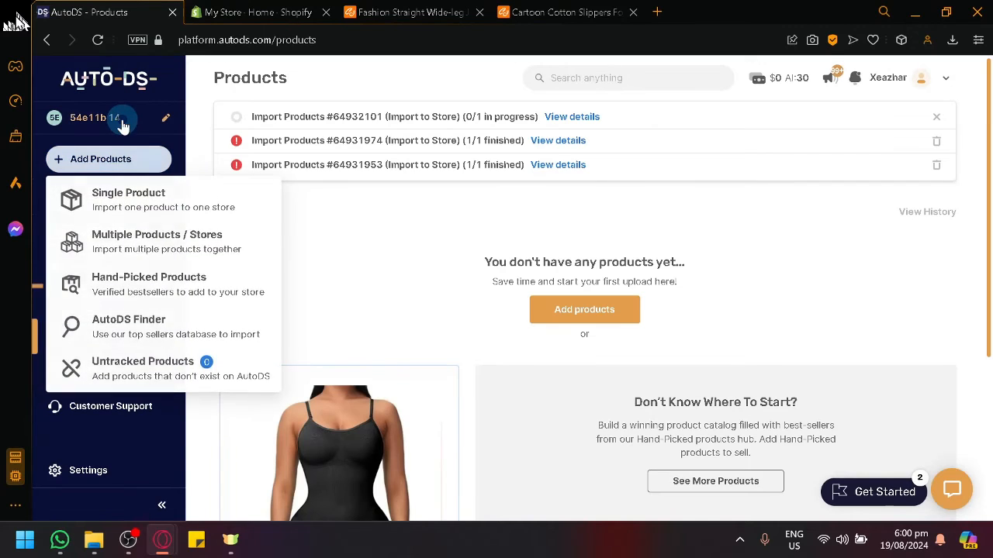
{"action": "left_click", "coordinate": [122, 124]}
{"action": "left_click", "coordinate": [414, 461]}
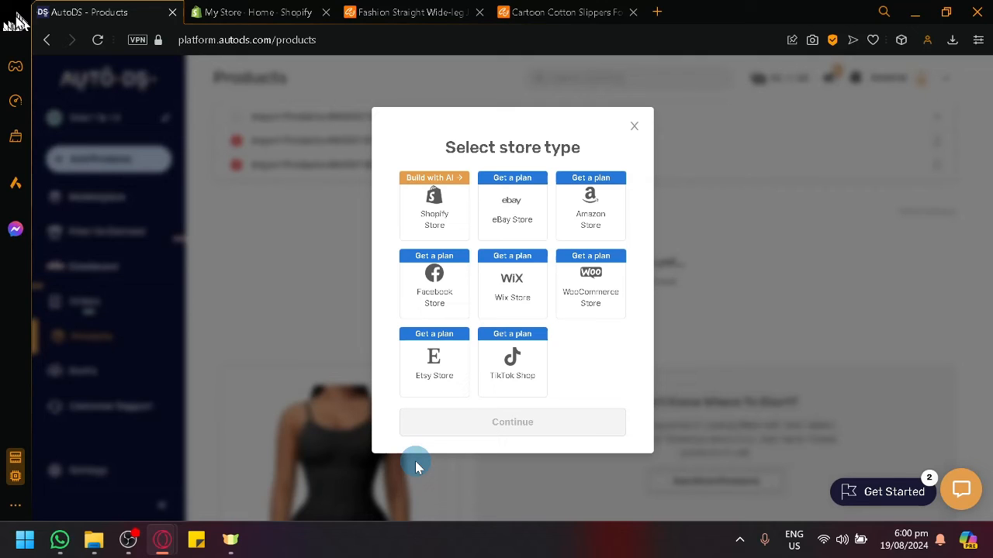
{"action": "left_click", "coordinate": [636, 126]}
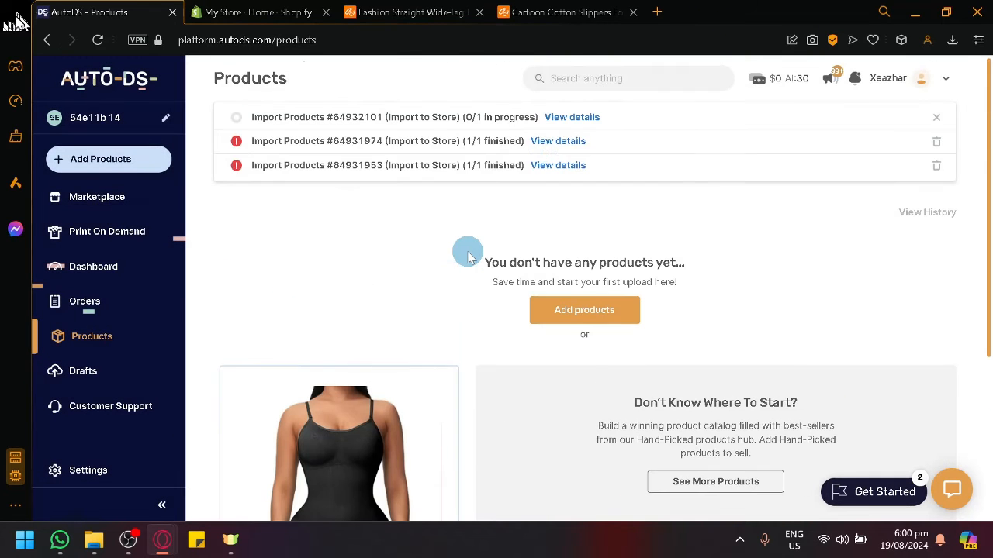
Step: Review the details of the slippers import job, including its status, and close them
{"action": "left_click", "coordinate": [561, 114]}
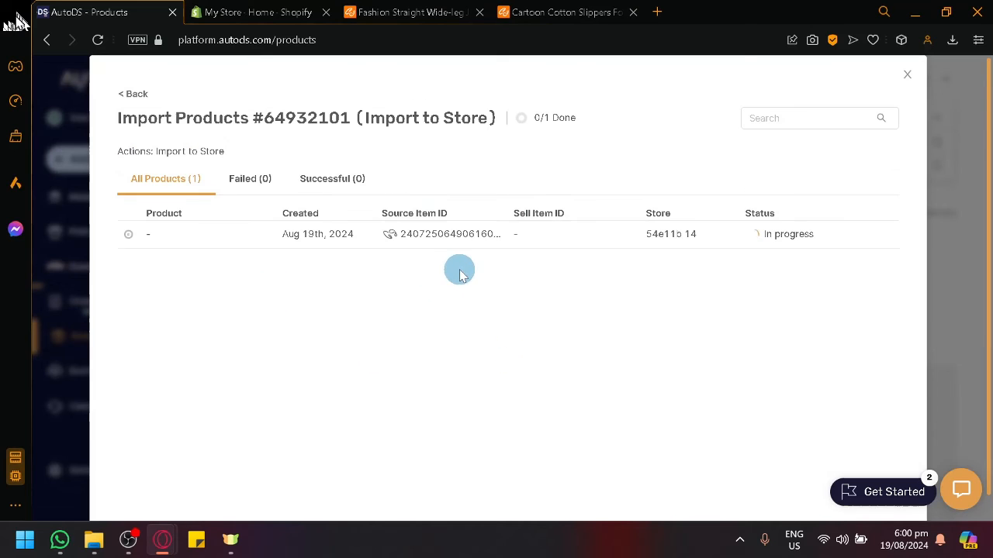
{"action": "scroll", "coordinate": [524, 264], "scroll_direction": "down", "scroll_amount": 1}
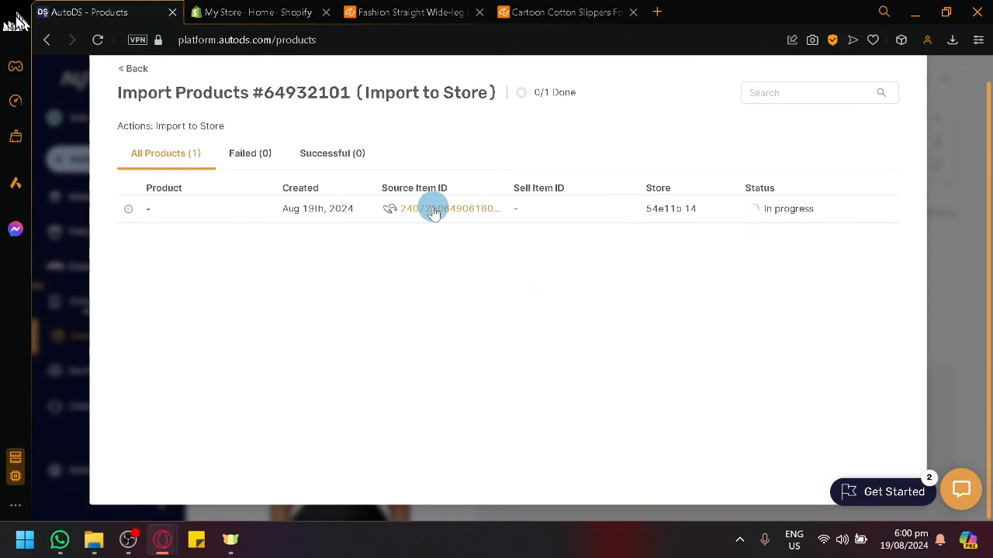
{"action": "scroll", "coordinate": [500, 264], "scroll_direction": "up", "scroll_amount": 1}
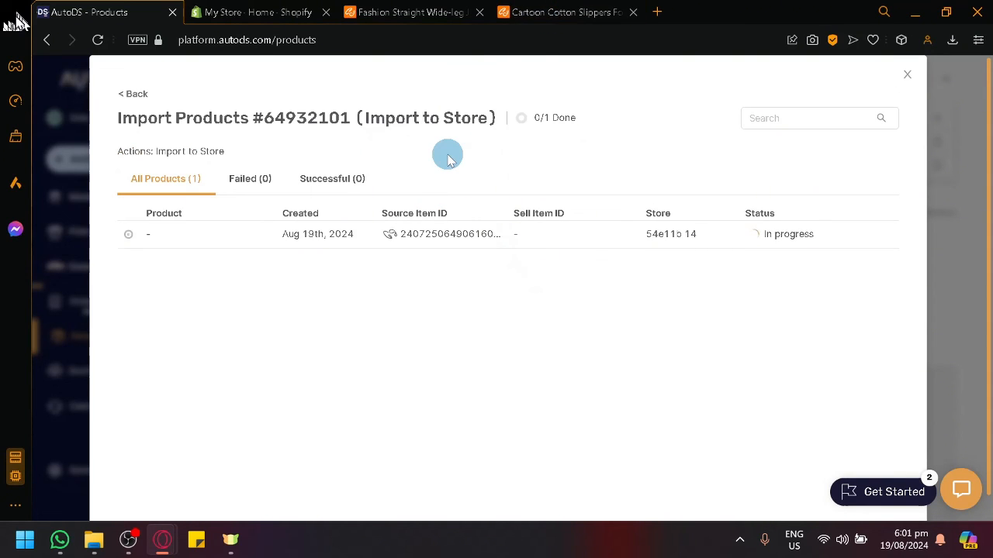
{"action": "left_click", "coordinate": [907, 76]}
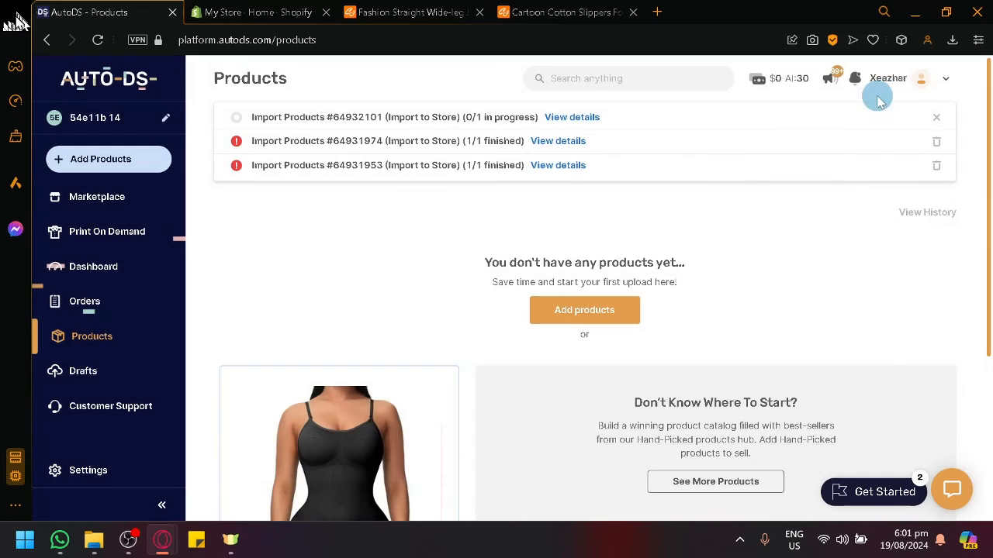
Step: View the AutoDS Support options and close them, and check the options for adding products
{"action": "left_click", "coordinate": [950, 488]}
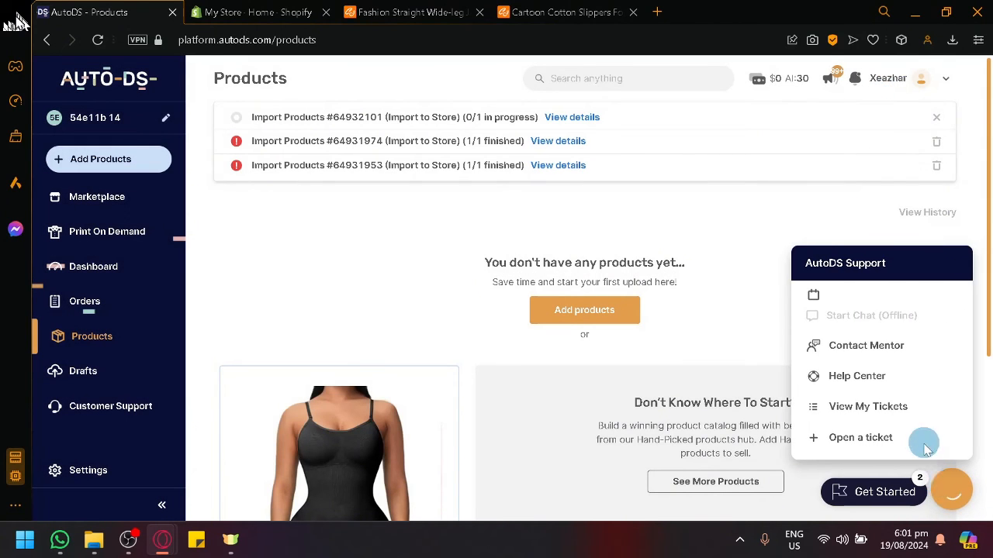
{"action": "left_click", "coordinate": [950, 488]}
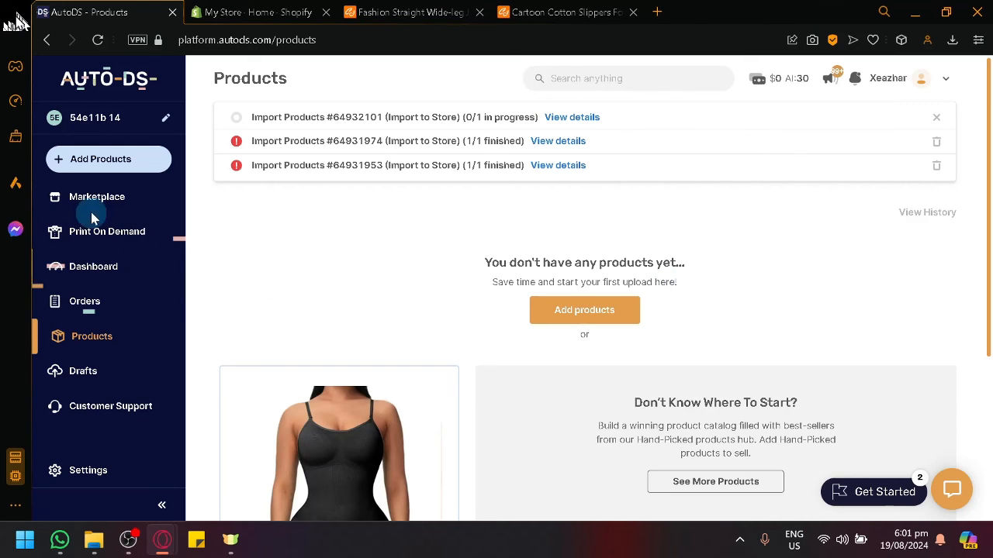
{"action": "left_click", "coordinate": [90, 161]}
{"action": "left_click", "coordinate": [315, 280]}
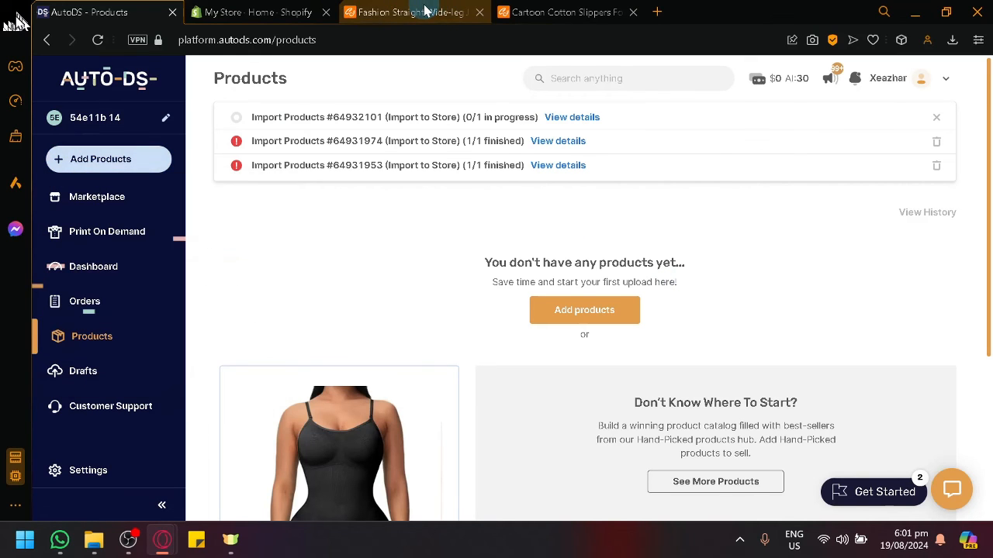